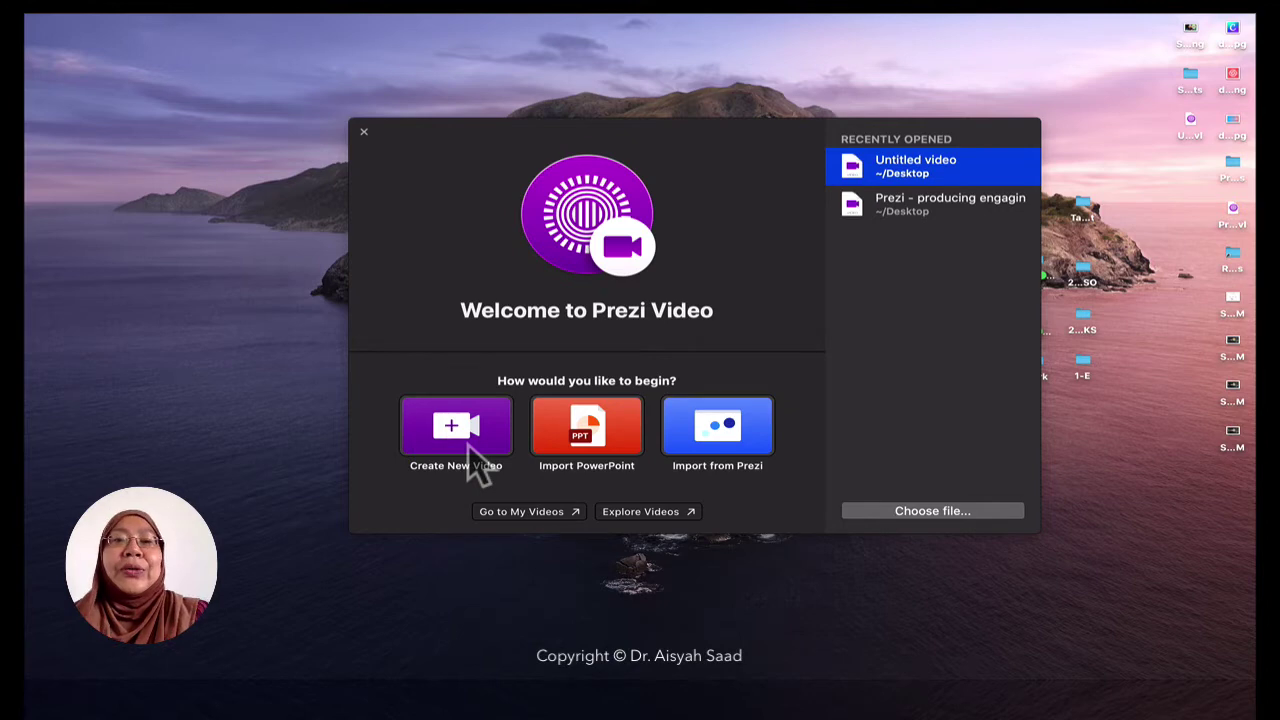
Start a new video, then try the white-card, speech-bubble, yellow and Breaking News layouts, previewing all three frames
click(478, 465)
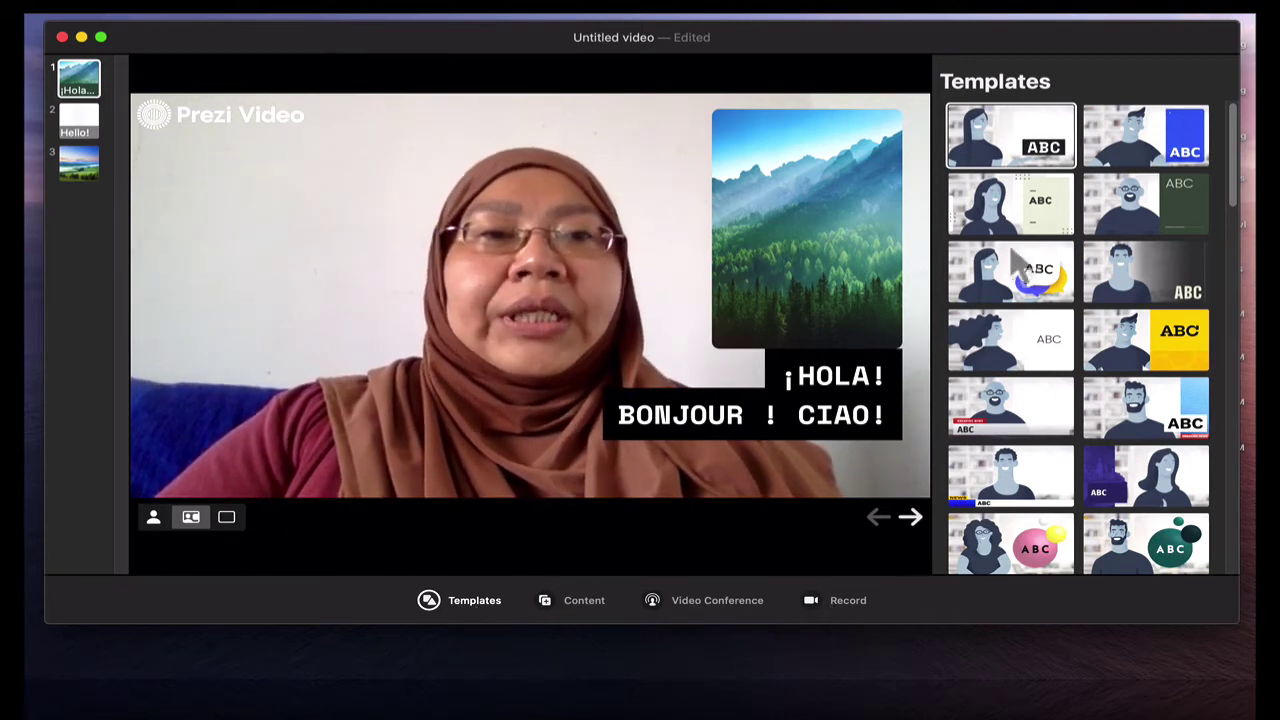
click(1055, 228)
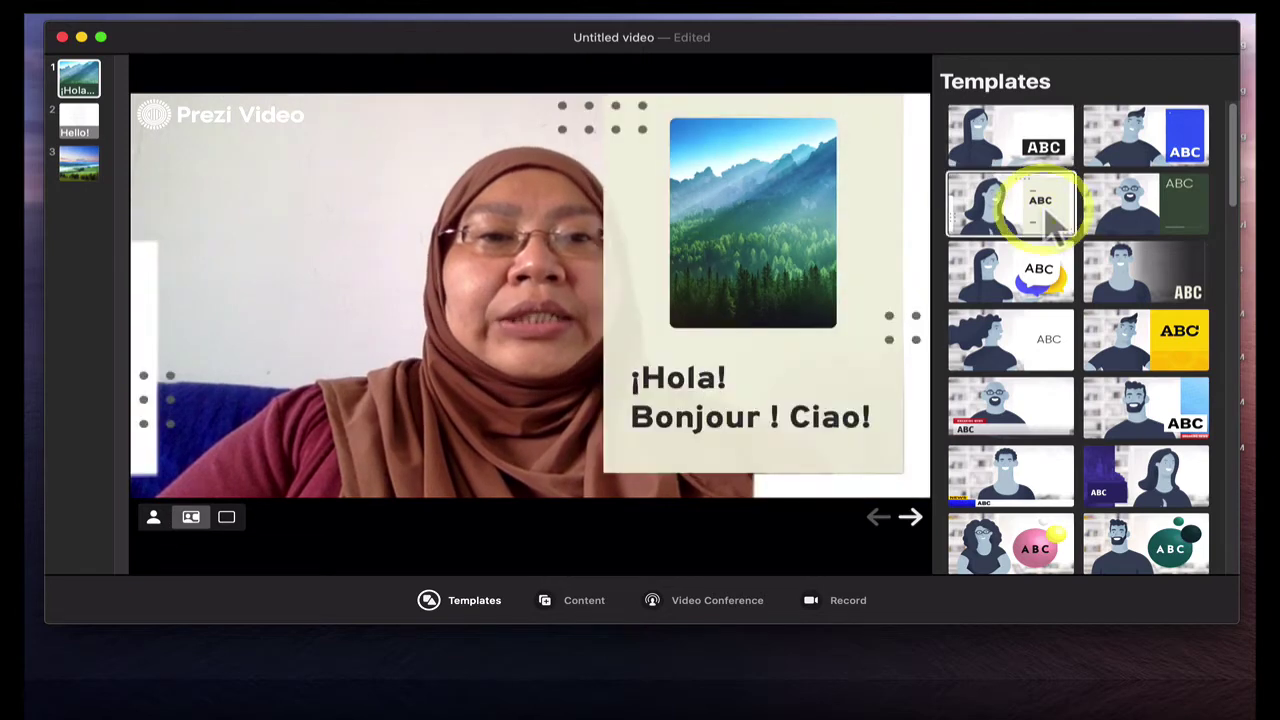
click(1045, 278)
click(1045, 345)
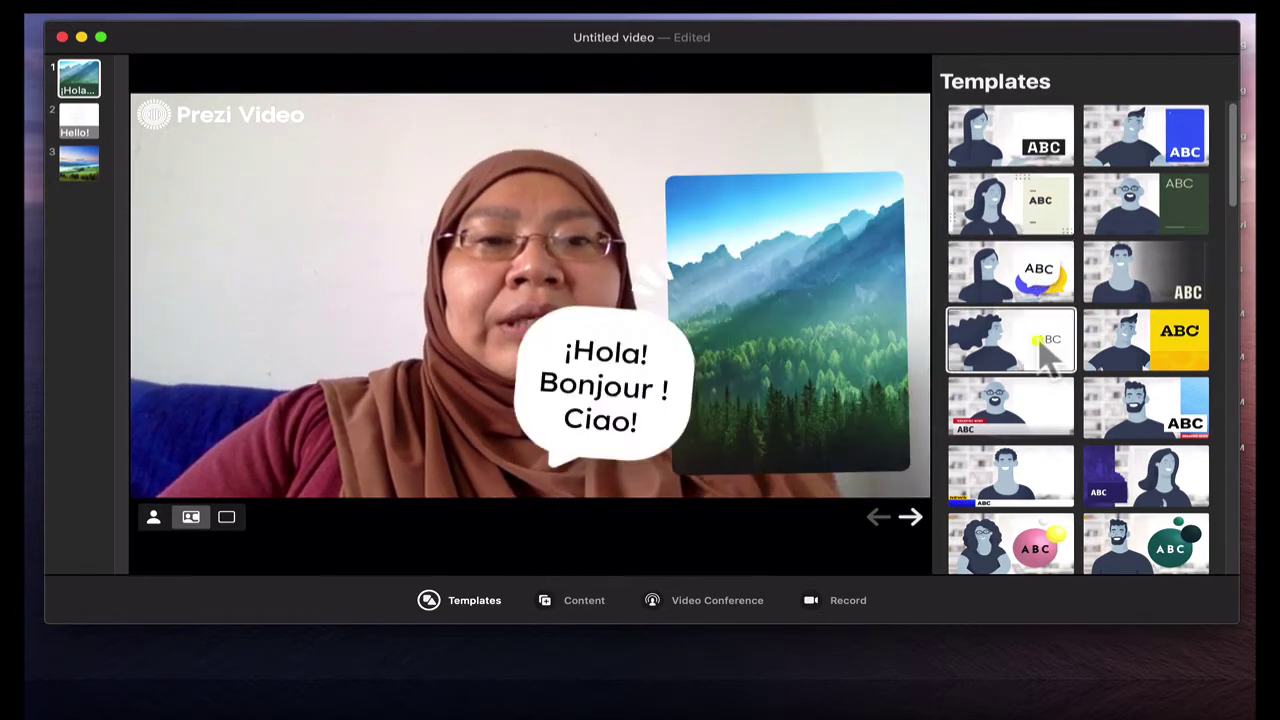
click(1180, 345)
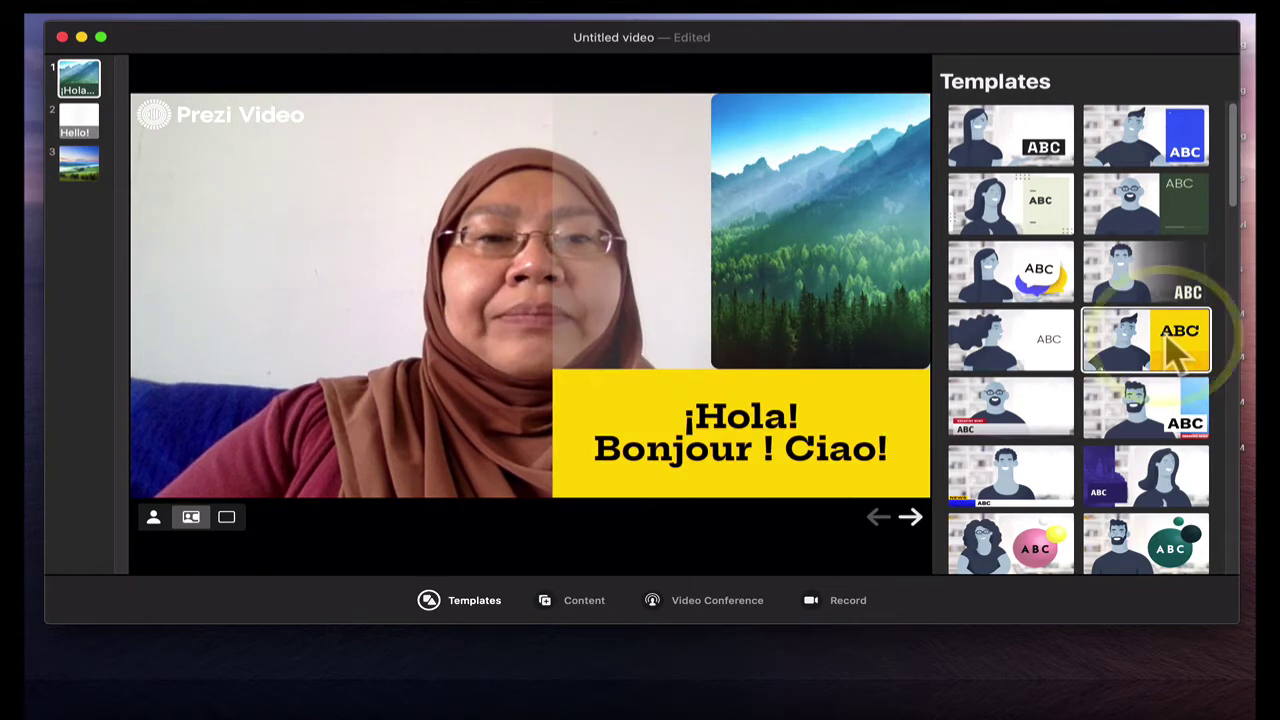
click(1165, 425)
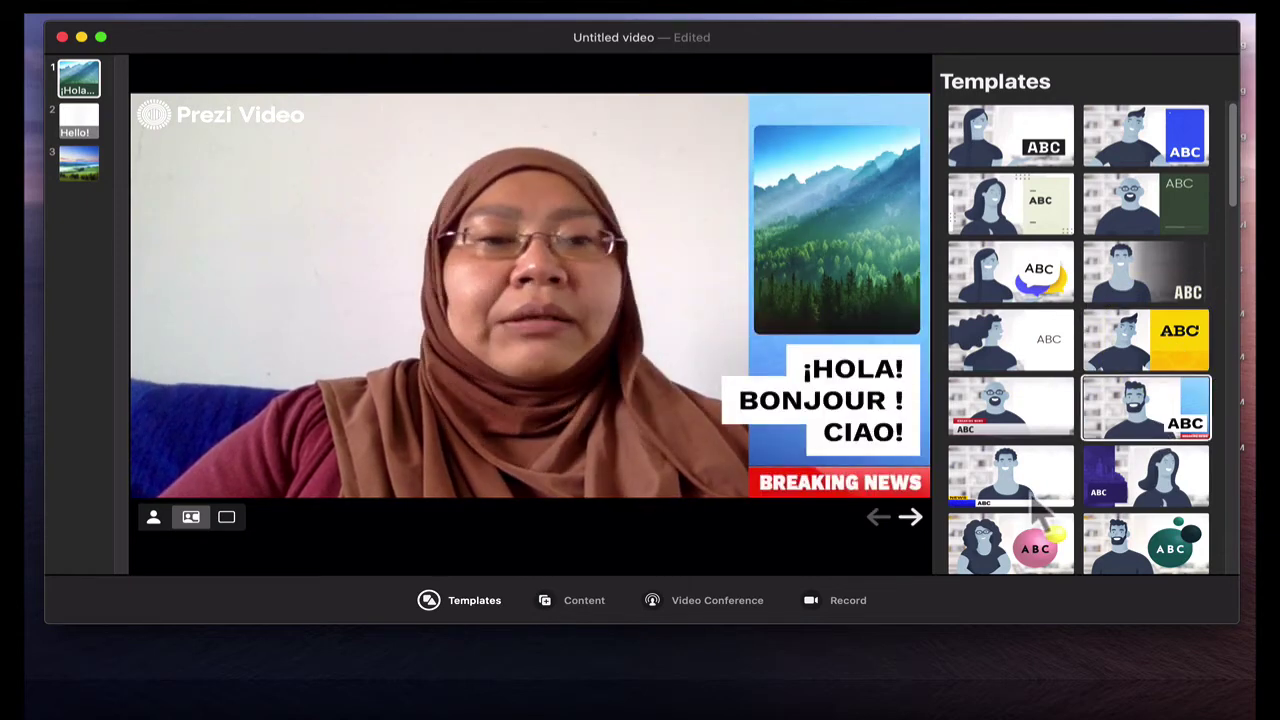
click(1018, 430)
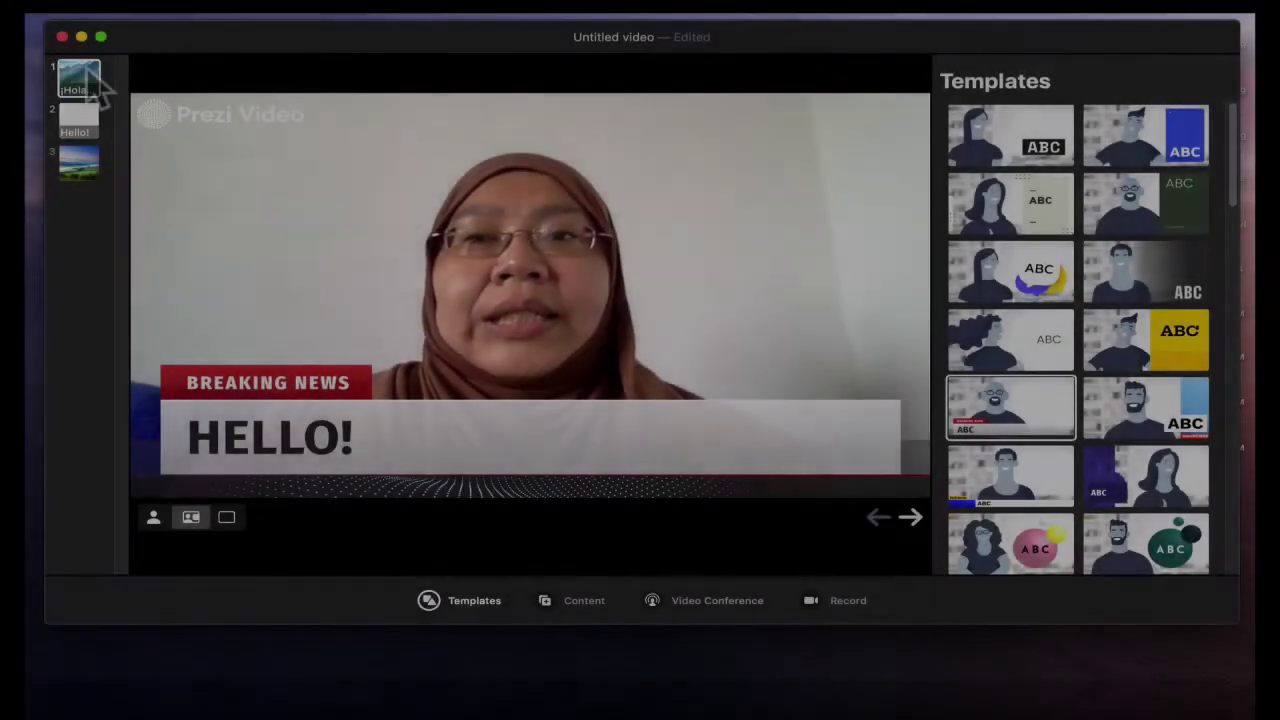
click(80, 80)
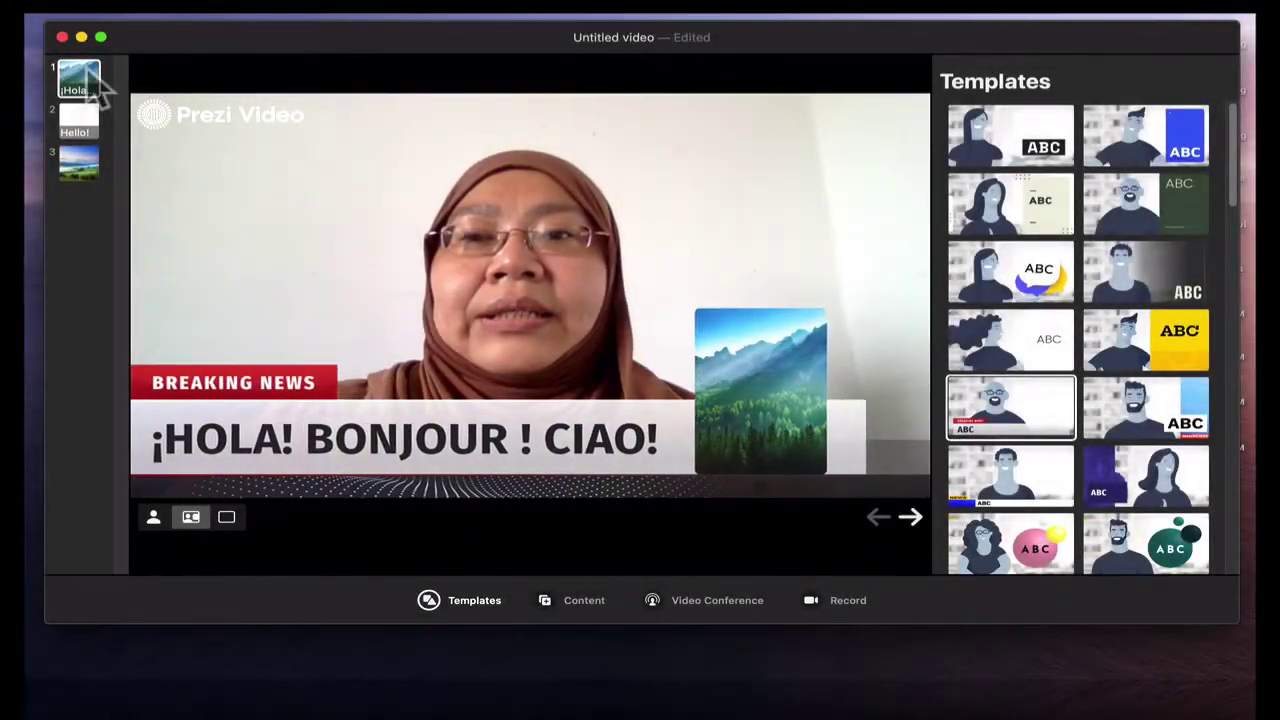
click(82, 125)
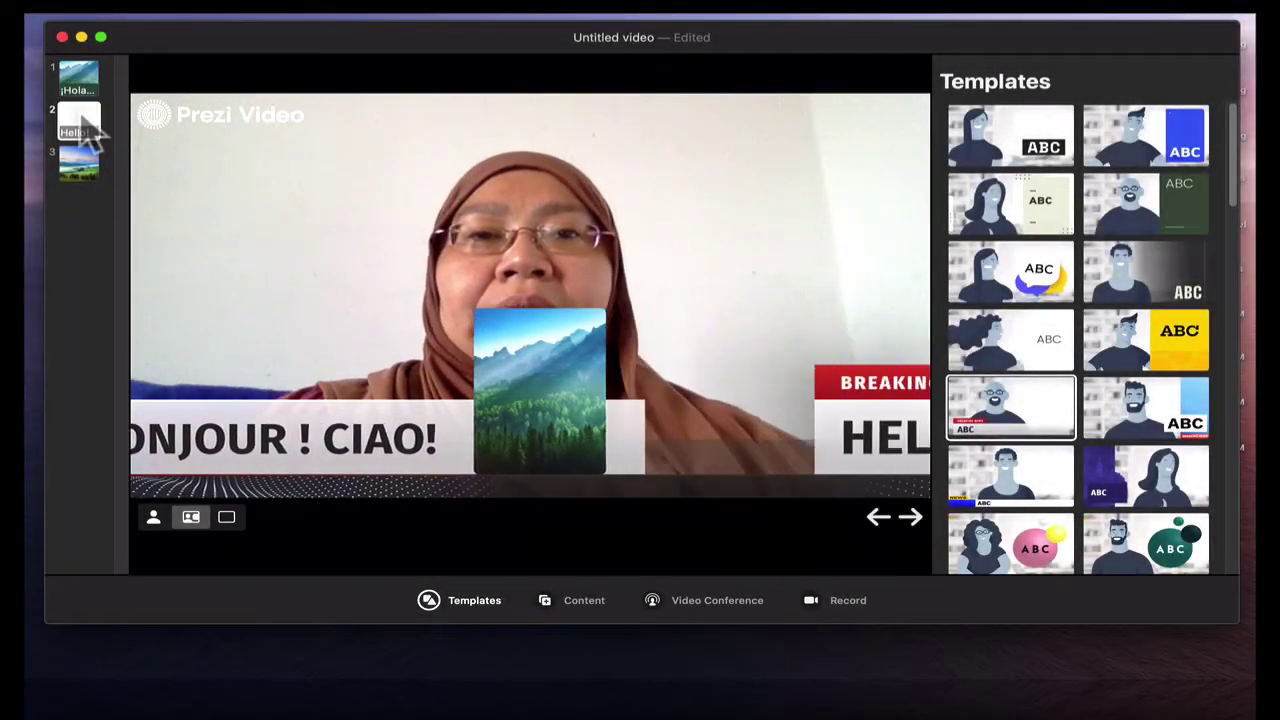
click(80, 165)
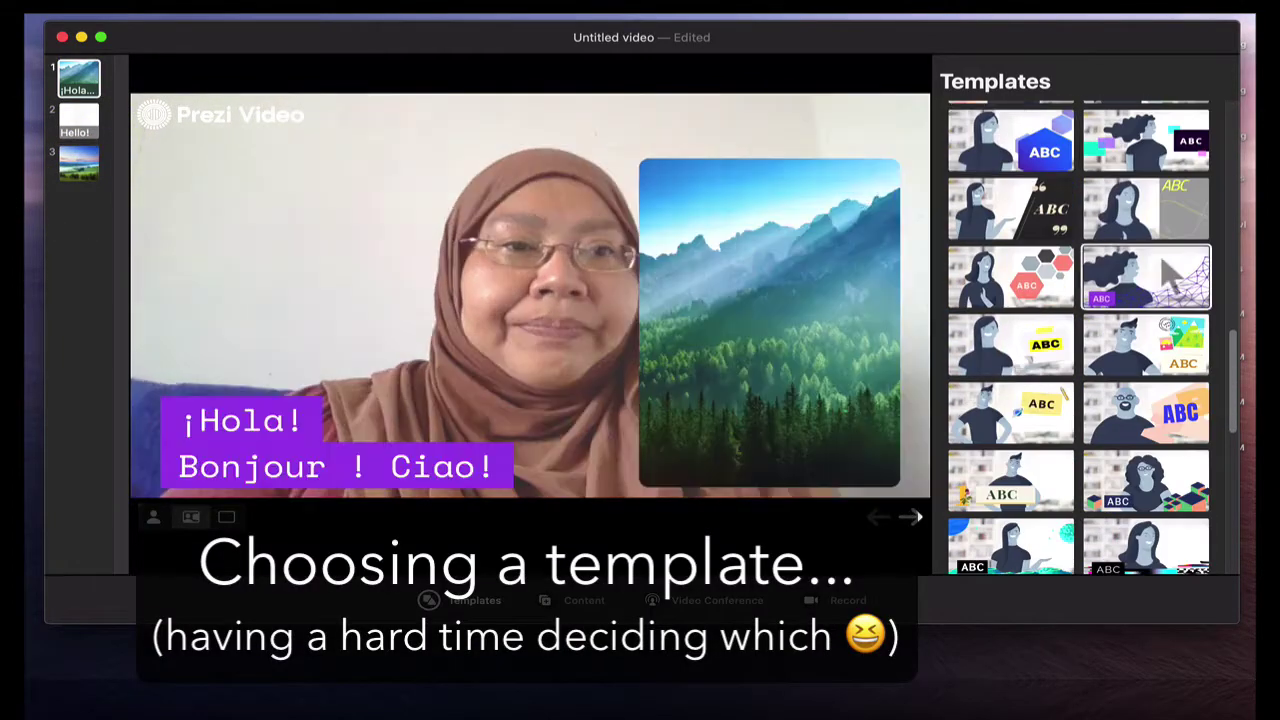
Try several more templates, then apply the pink ABC balloons template
click(1010, 350)
scroll(1010, 330, up, 3)
click(1010, 330)
scroll(1020, 330, up, 3)
click(1020, 330)
scroll(1030, 300, up, 4)
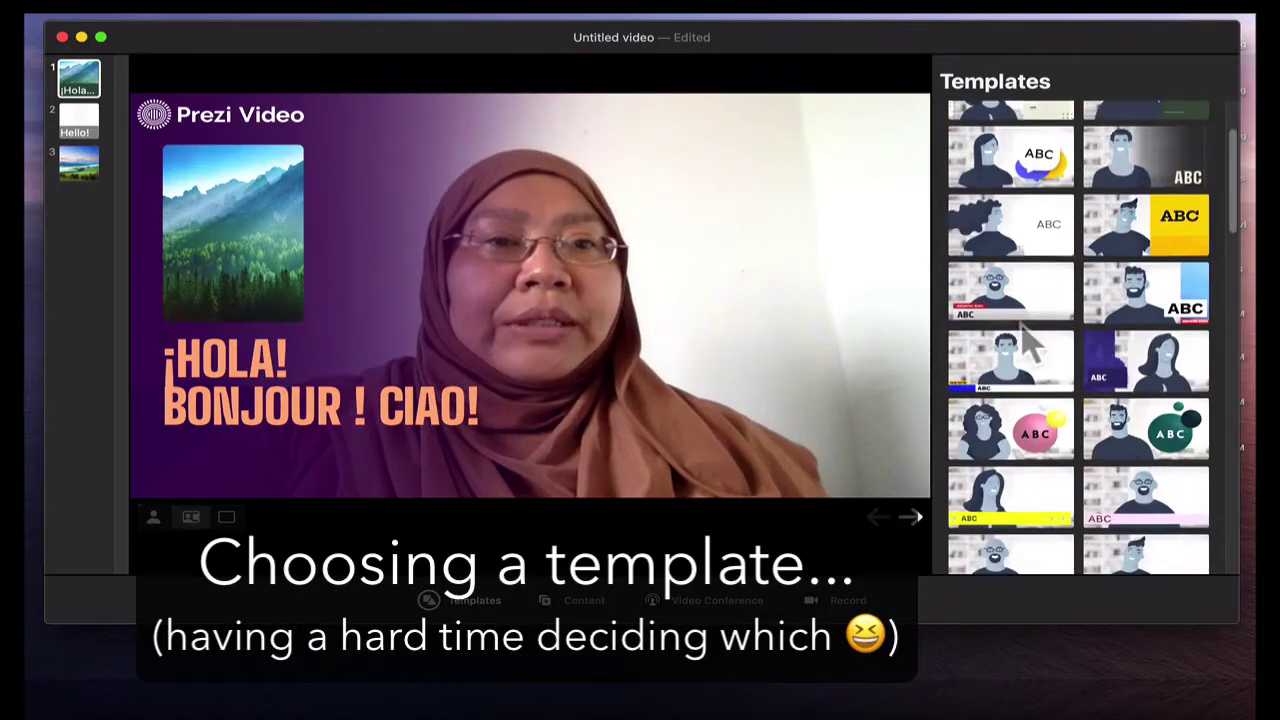
click(1030, 260)
click(1038, 460)
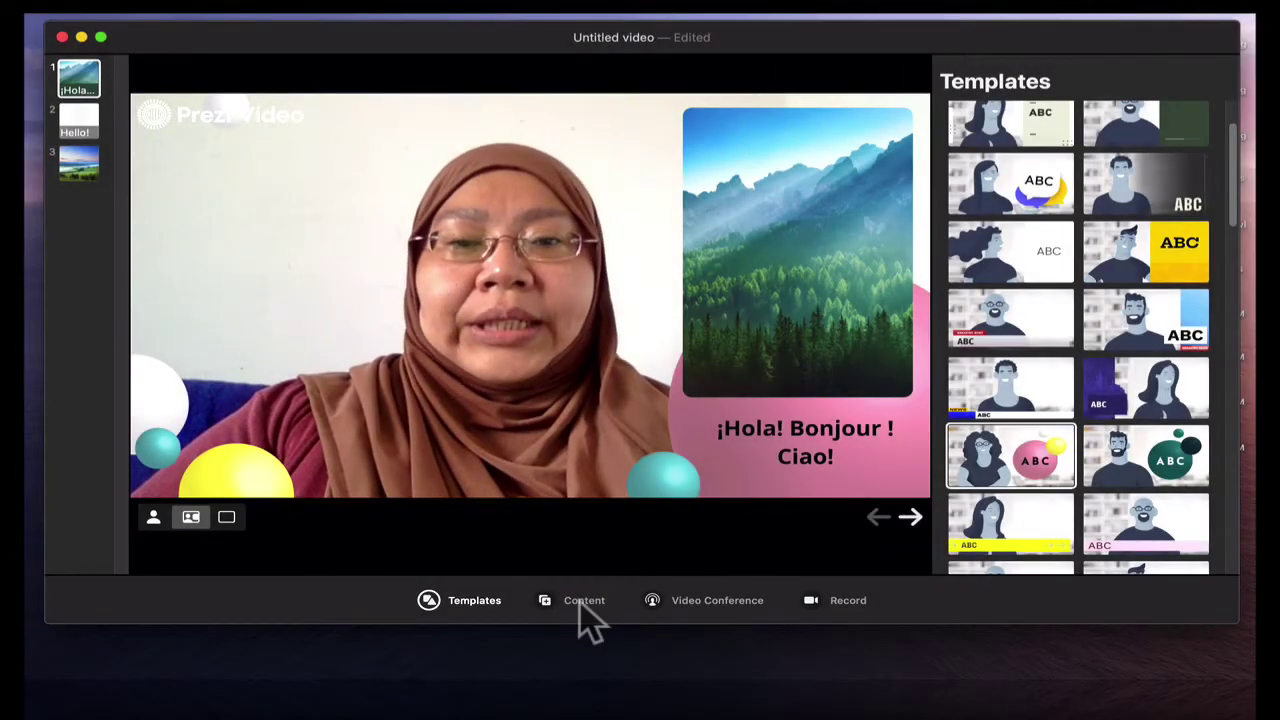
In the Content tab, type Frame 1's title 'Producing Engaging Instructional Video', removing the stray letter
click(582, 602)
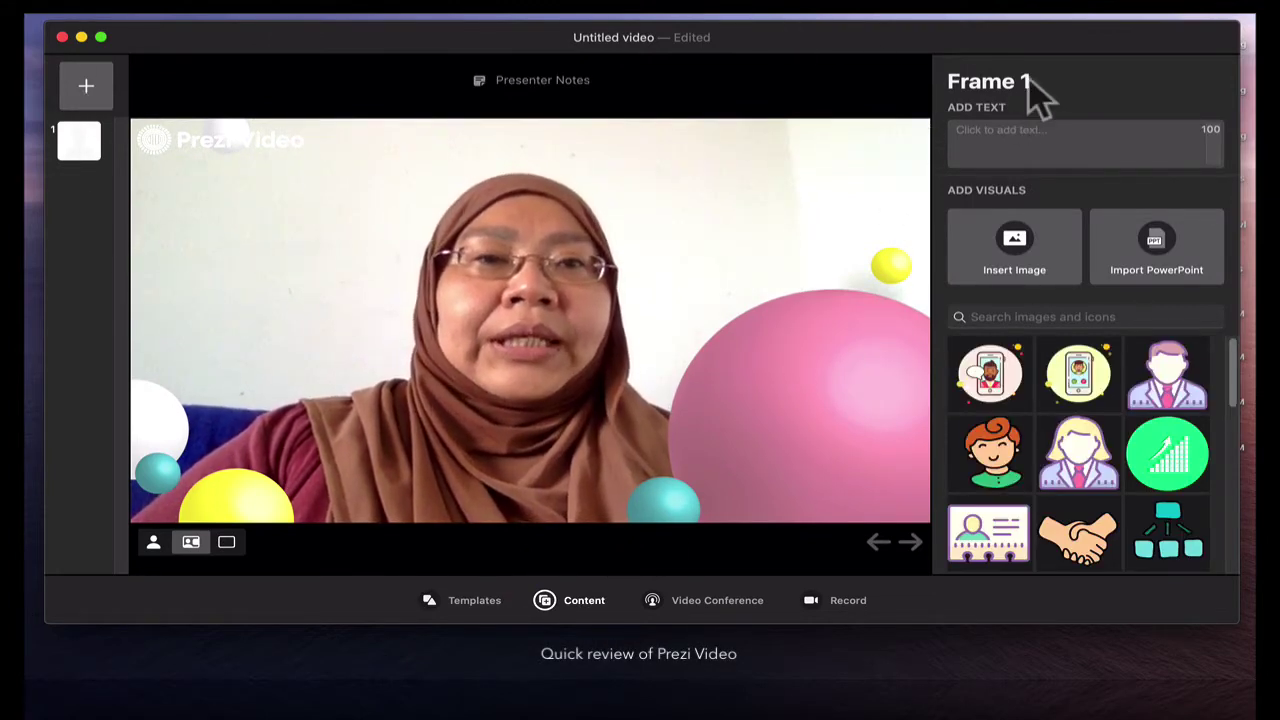
click(1033, 131)
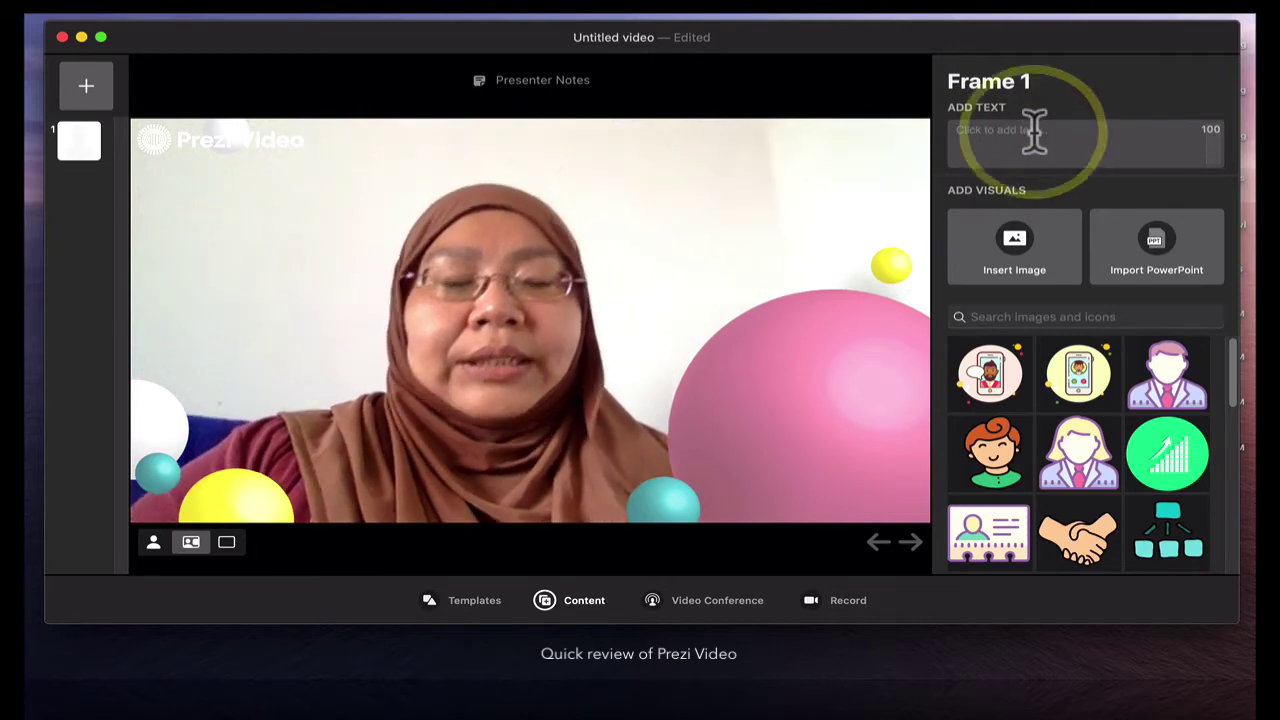
text(Produc)
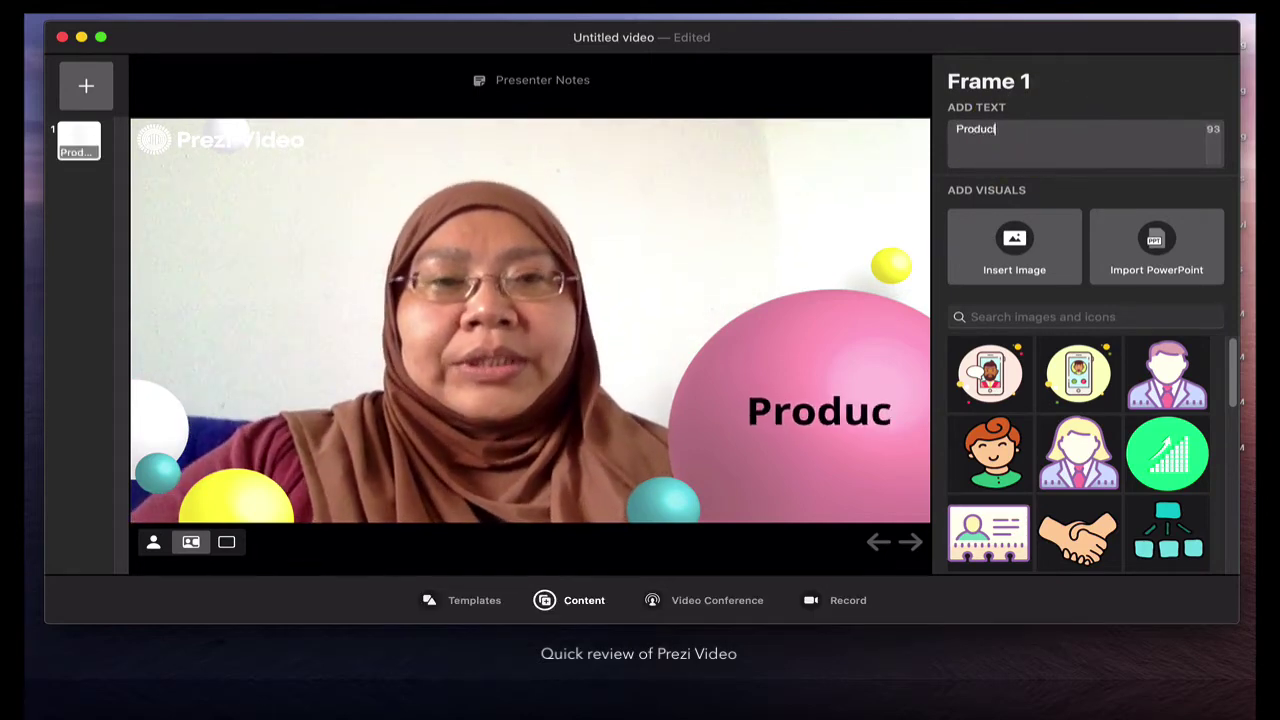
text(ingEngaging V)
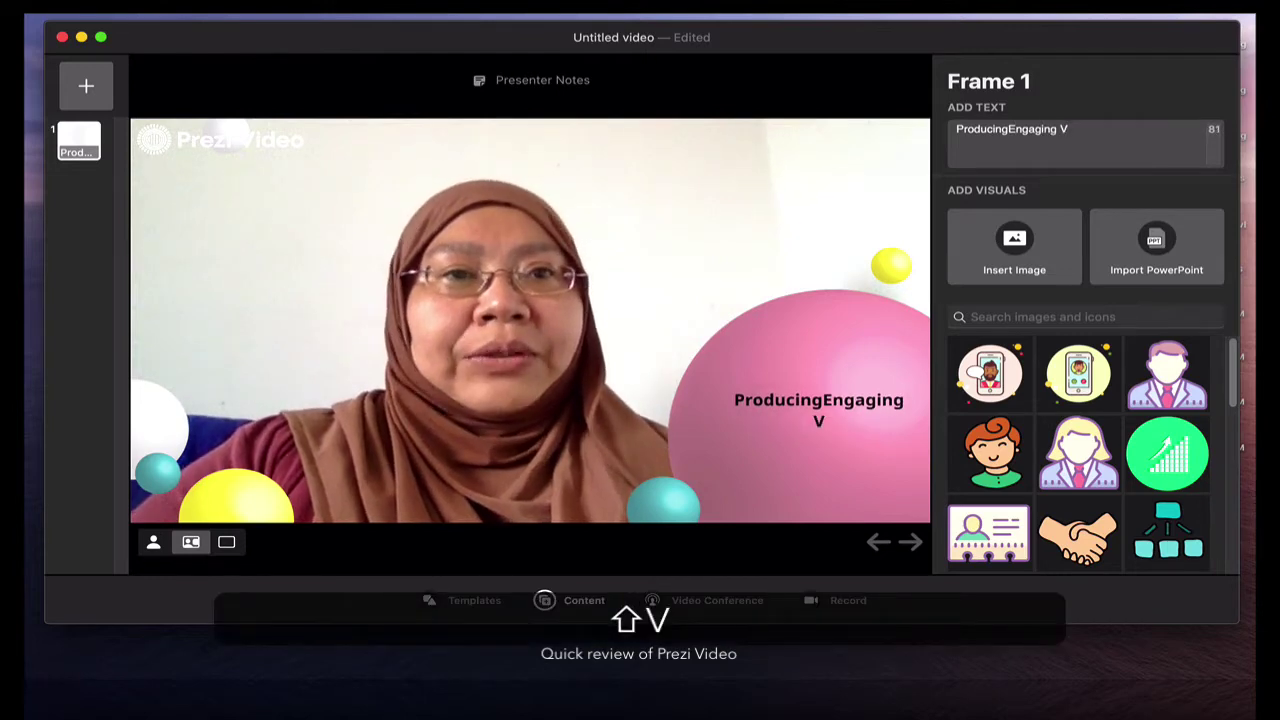
key(BackSpace)
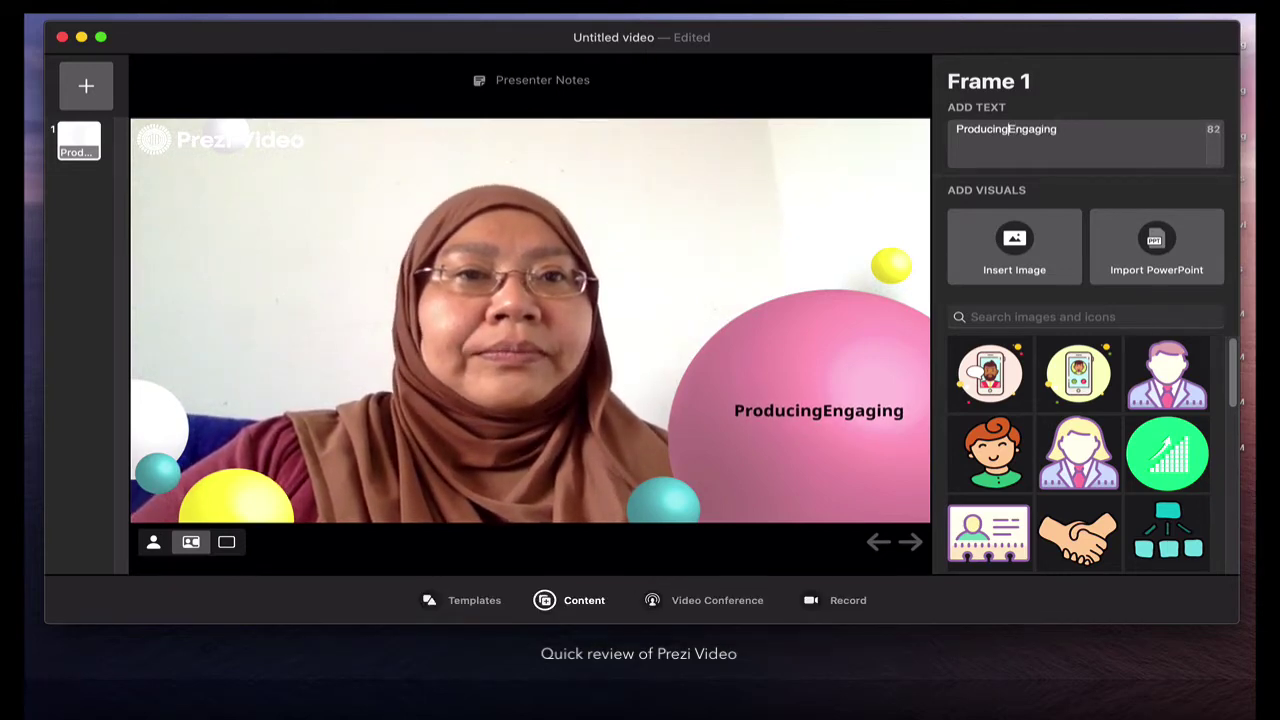
key(shift+super+Right)
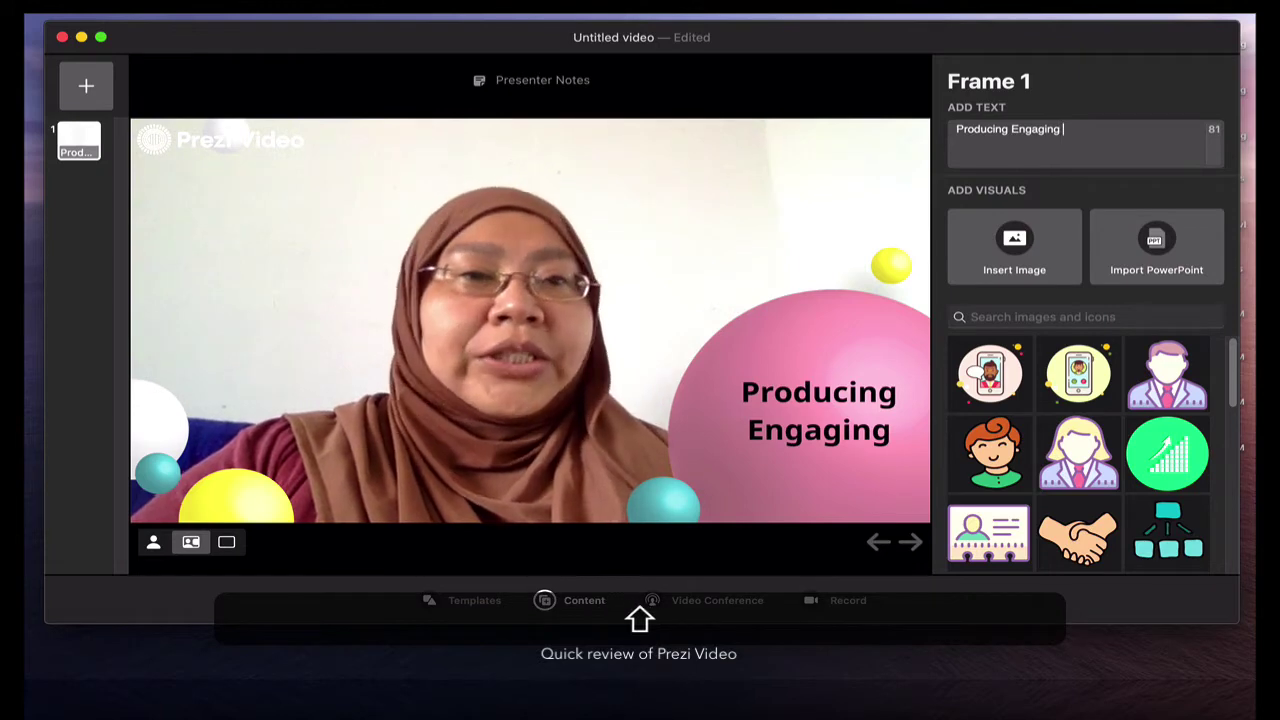
text(In)
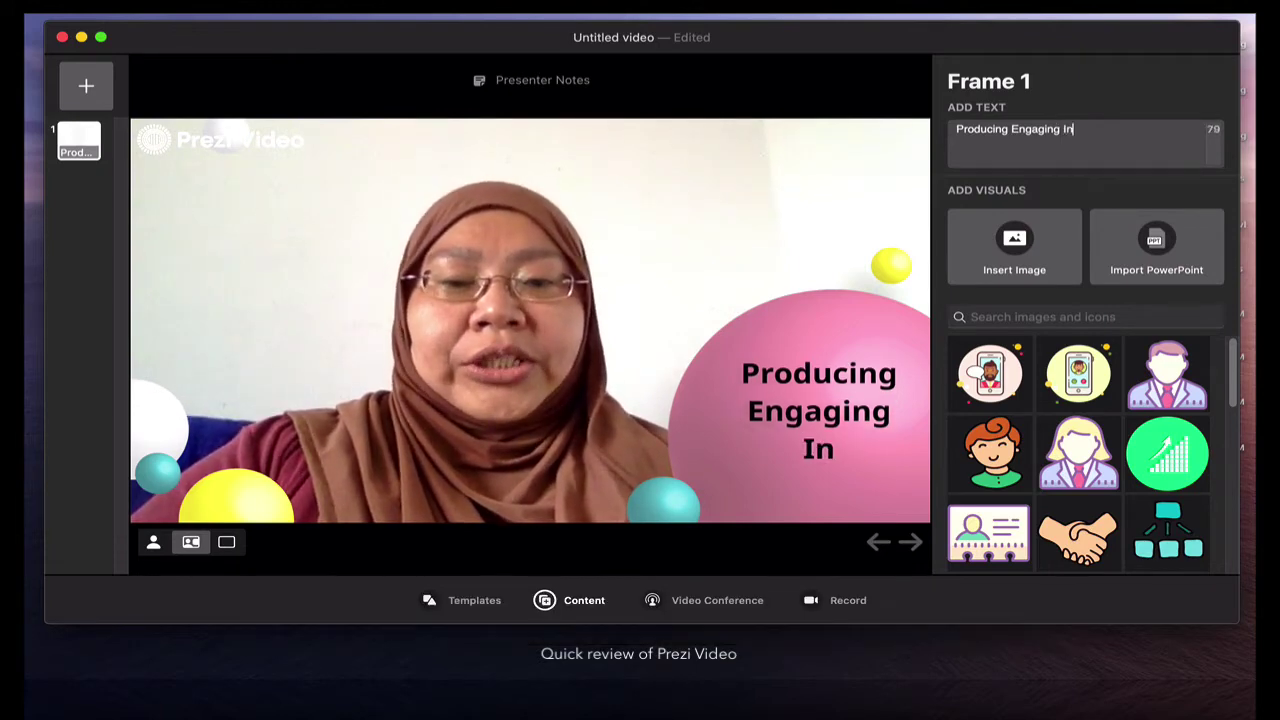
text(structional Videos)
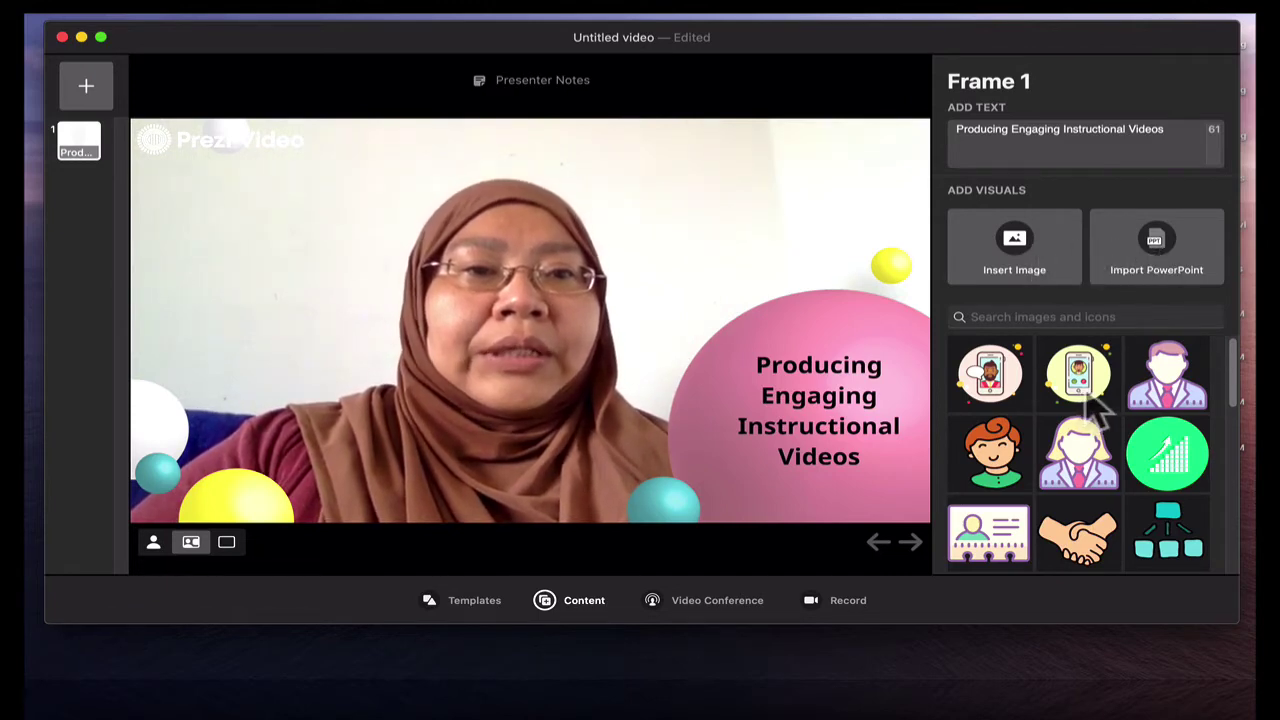
Search visuals for 'video', add the purple camera to Frame 1, then replace it with the yellow film-reel camera
scroll(1092, 425, down, 3)
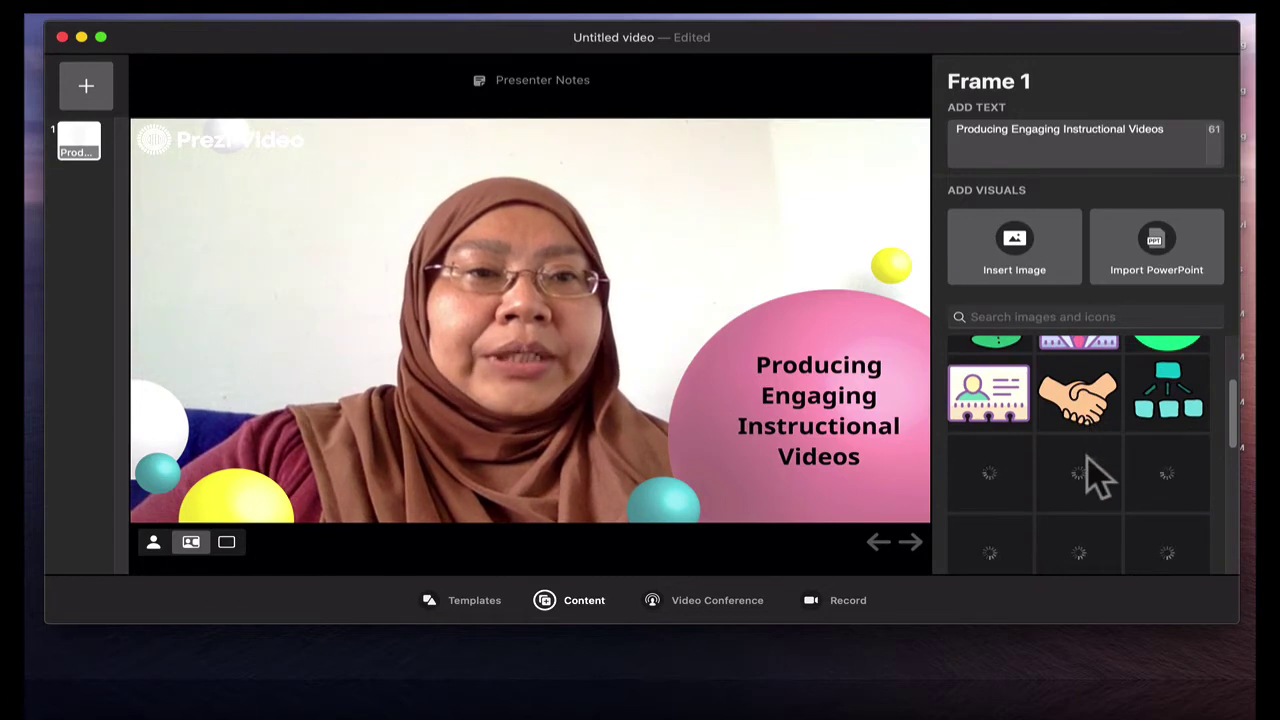
scroll(1097, 478, down, 5)
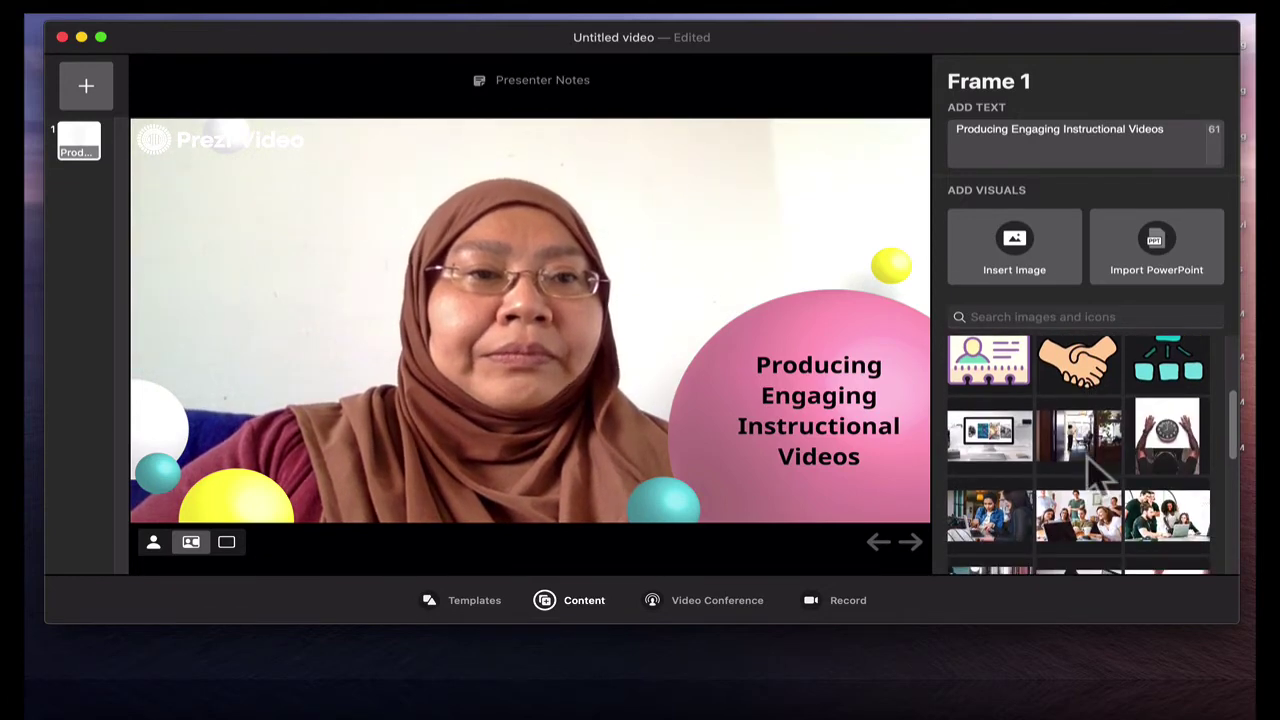
scroll(1105, 480, down, 5)
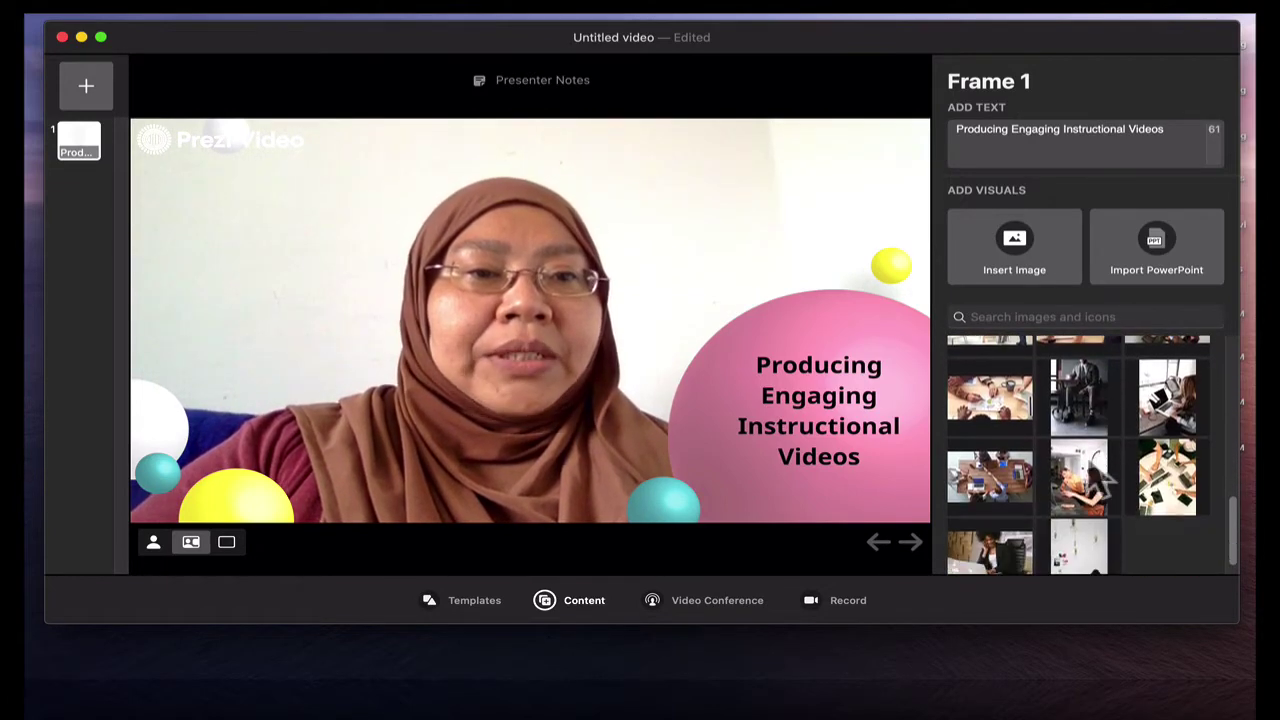
scroll(1105, 482, up, 8)
scroll(1100, 476, down, 4)
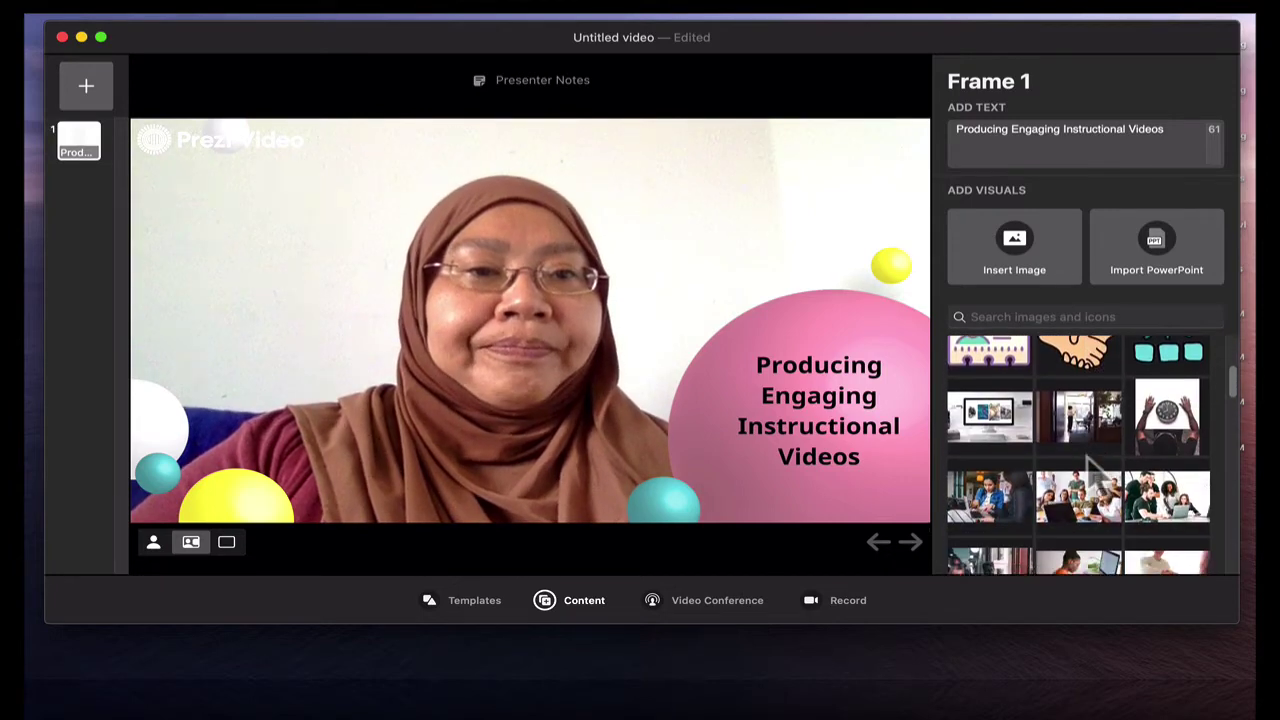
scroll(1100, 478, up, 3)
click(1052, 318)
text(video)
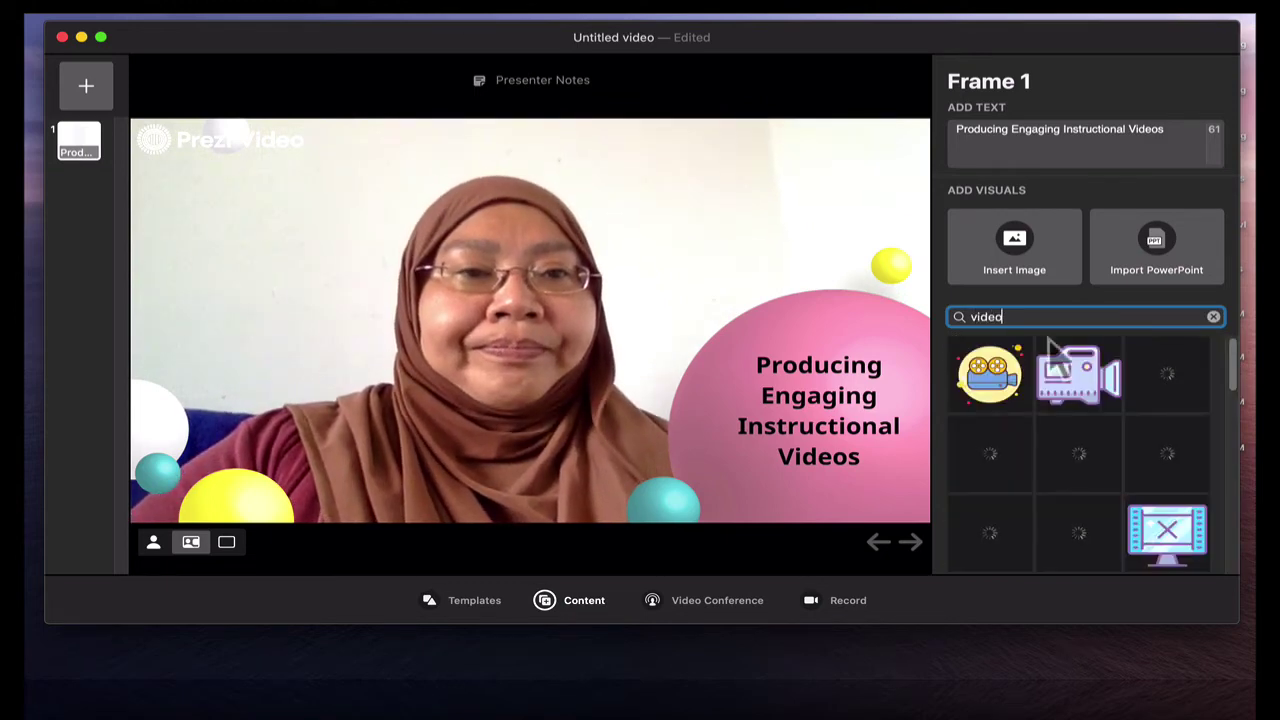
click(1072, 385)
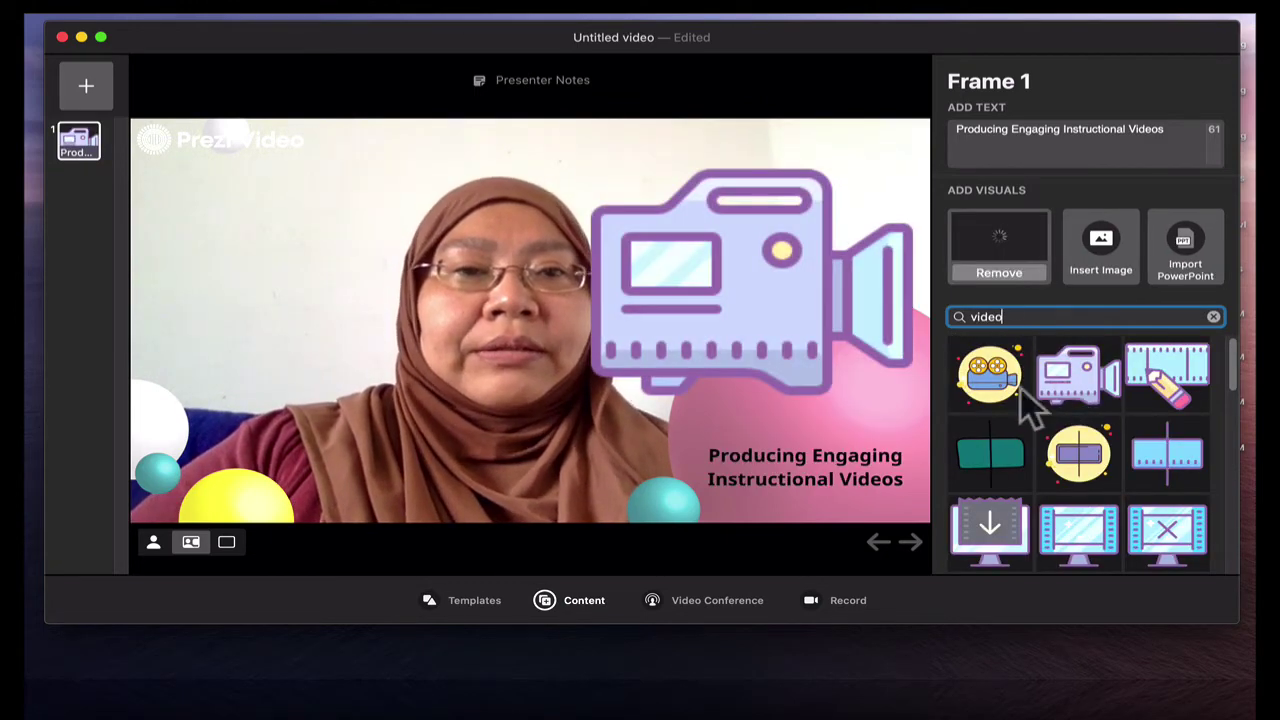
click(965, 390)
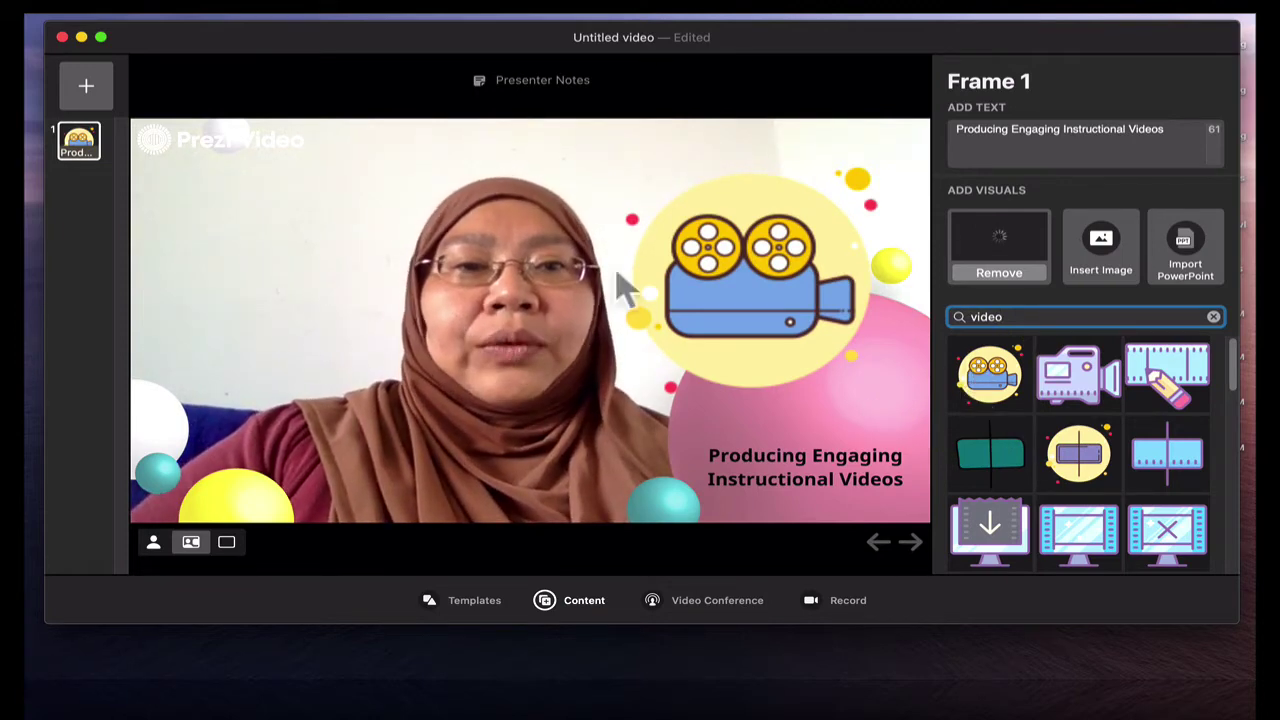
Add Frame 2 titled 'Zoom' with the two-people chat visual
click(86, 88)
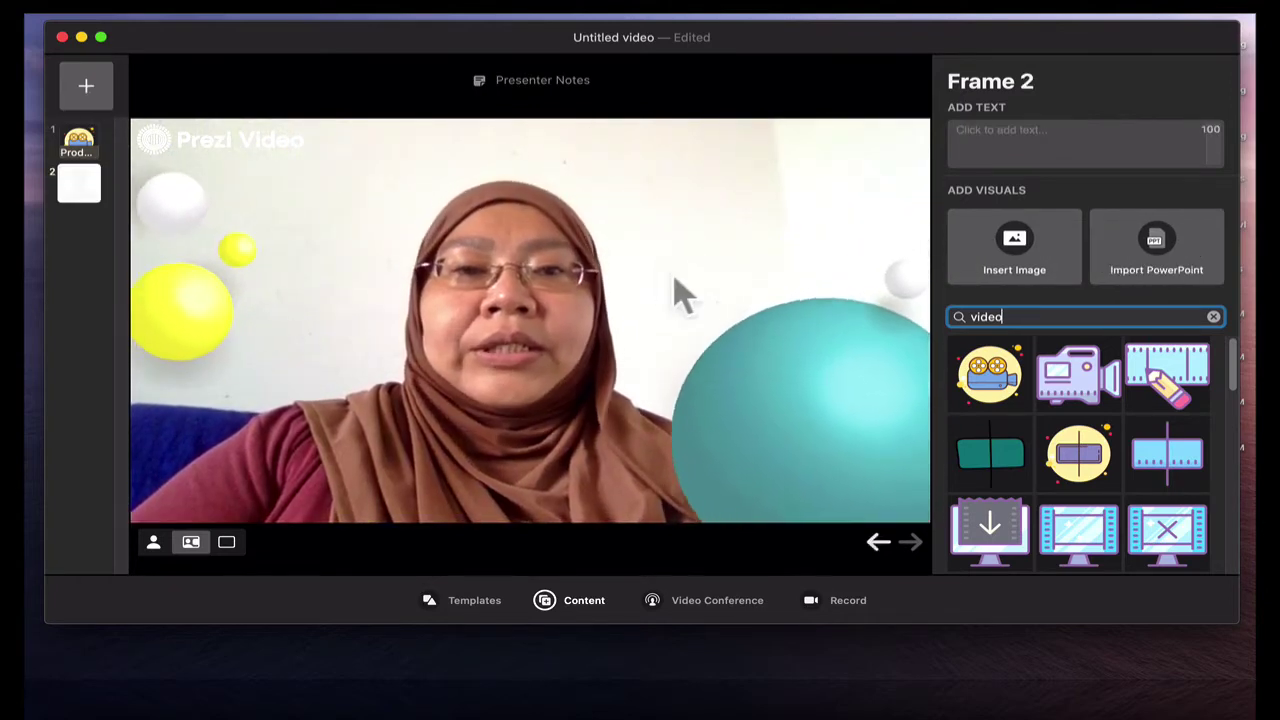
click(1010, 140)
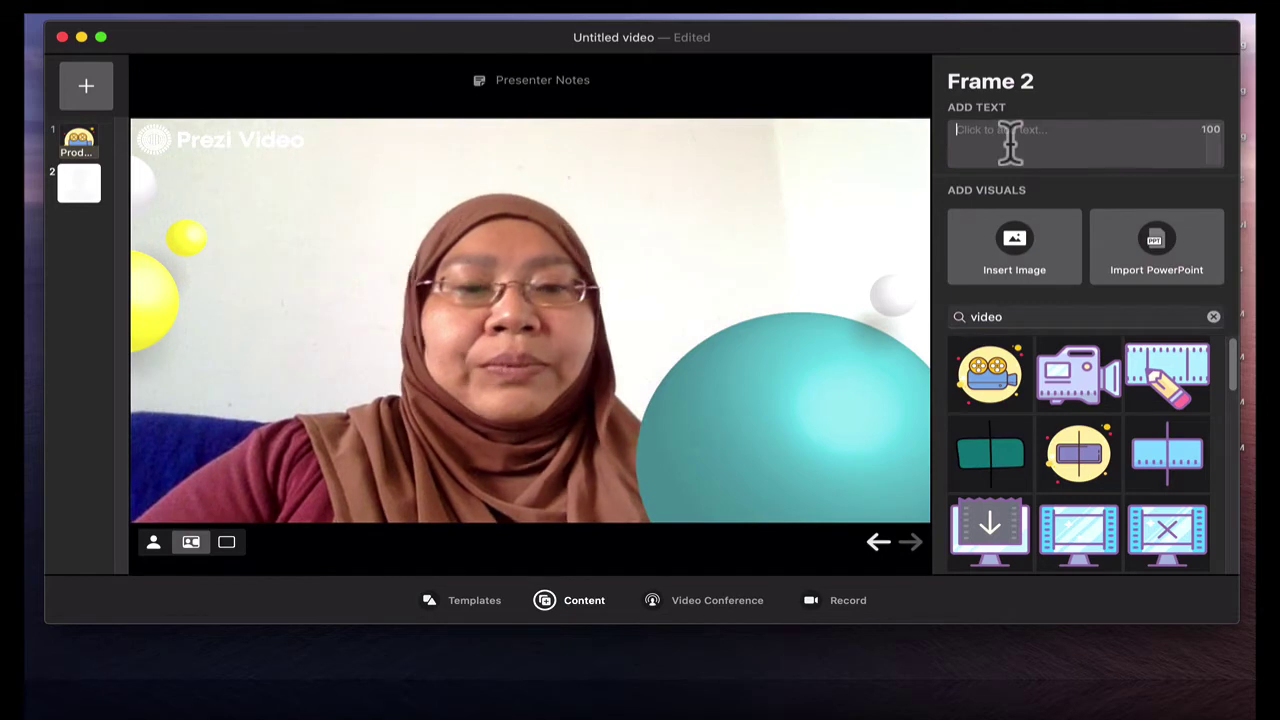
text(Zoom)
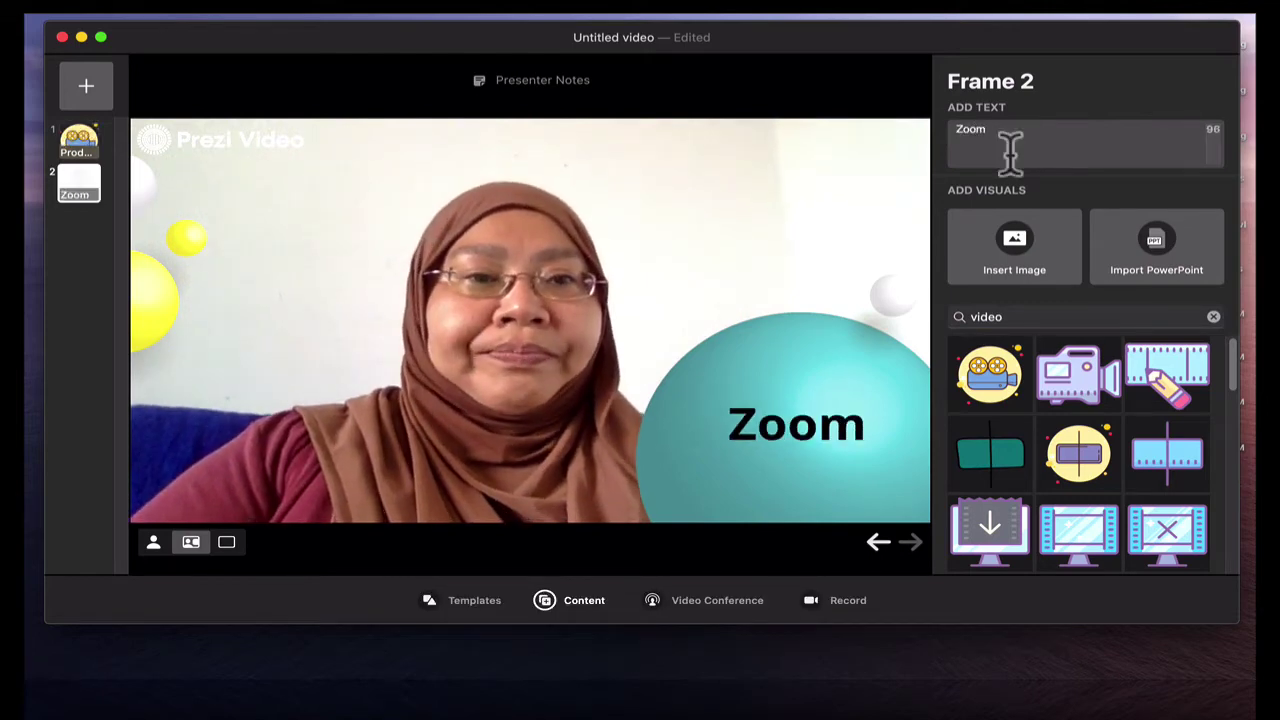
scroll(1090, 480, down, 3)
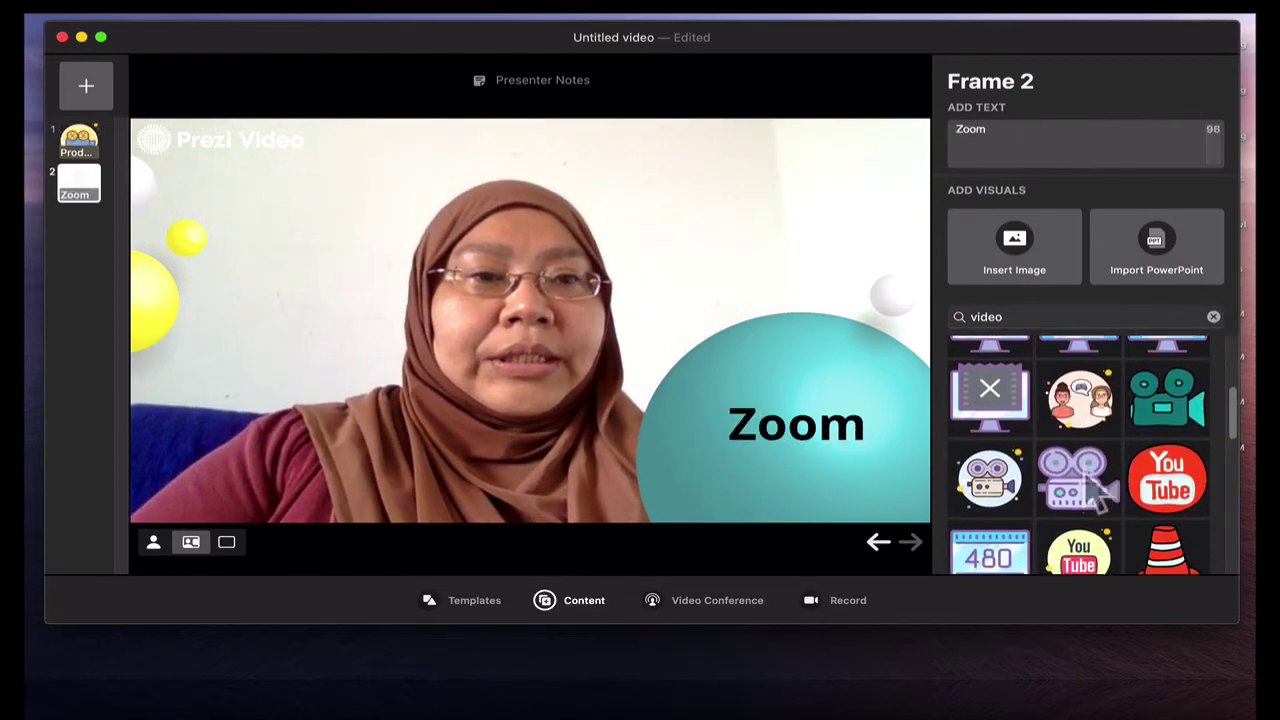
click(1093, 420)
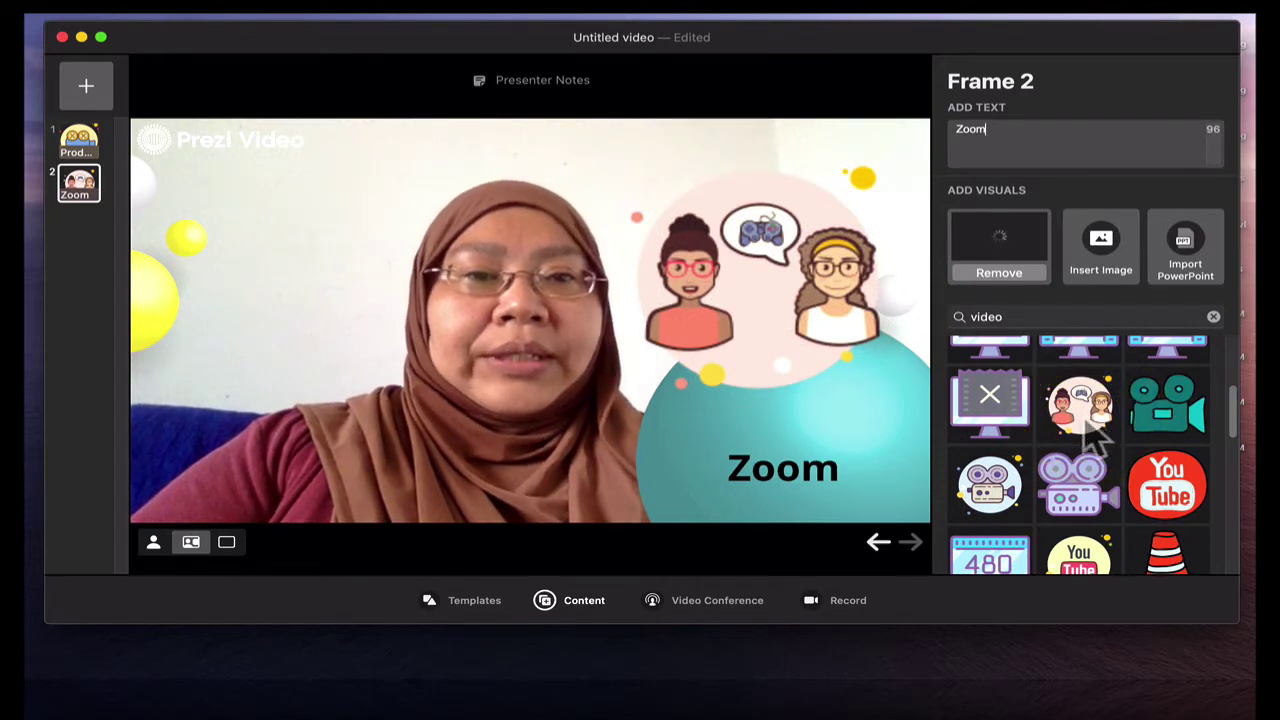
Add Frame 3 with the phone YouTube photo and title 'Upload to Youtube', then return to Frame 1
click(84, 90)
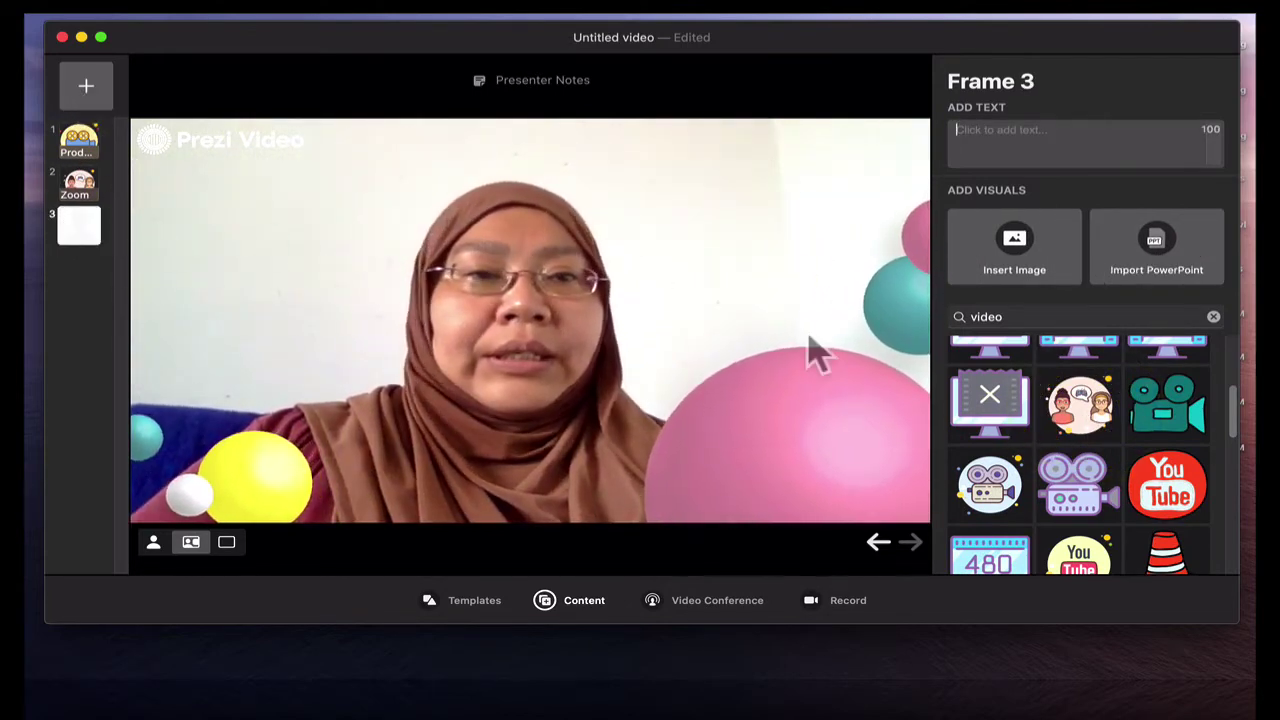
scroll(1080, 495, down, 2)
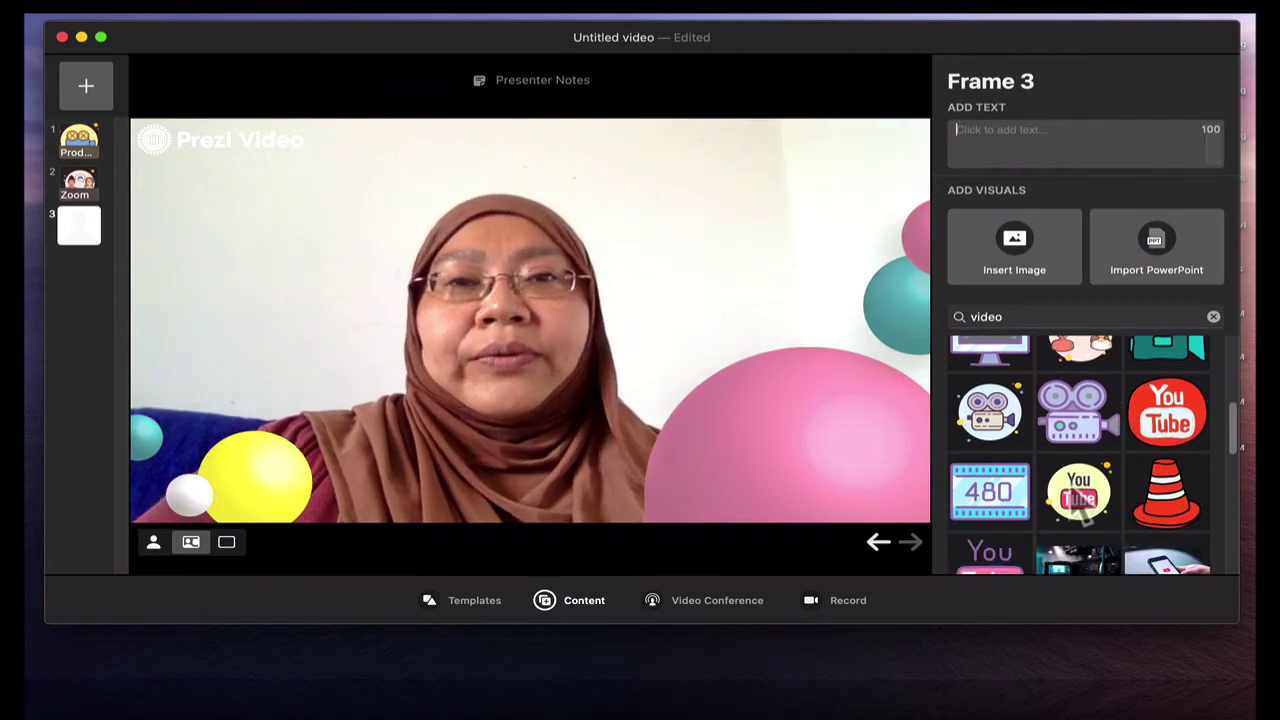
scroll(1078, 502, down, 3)
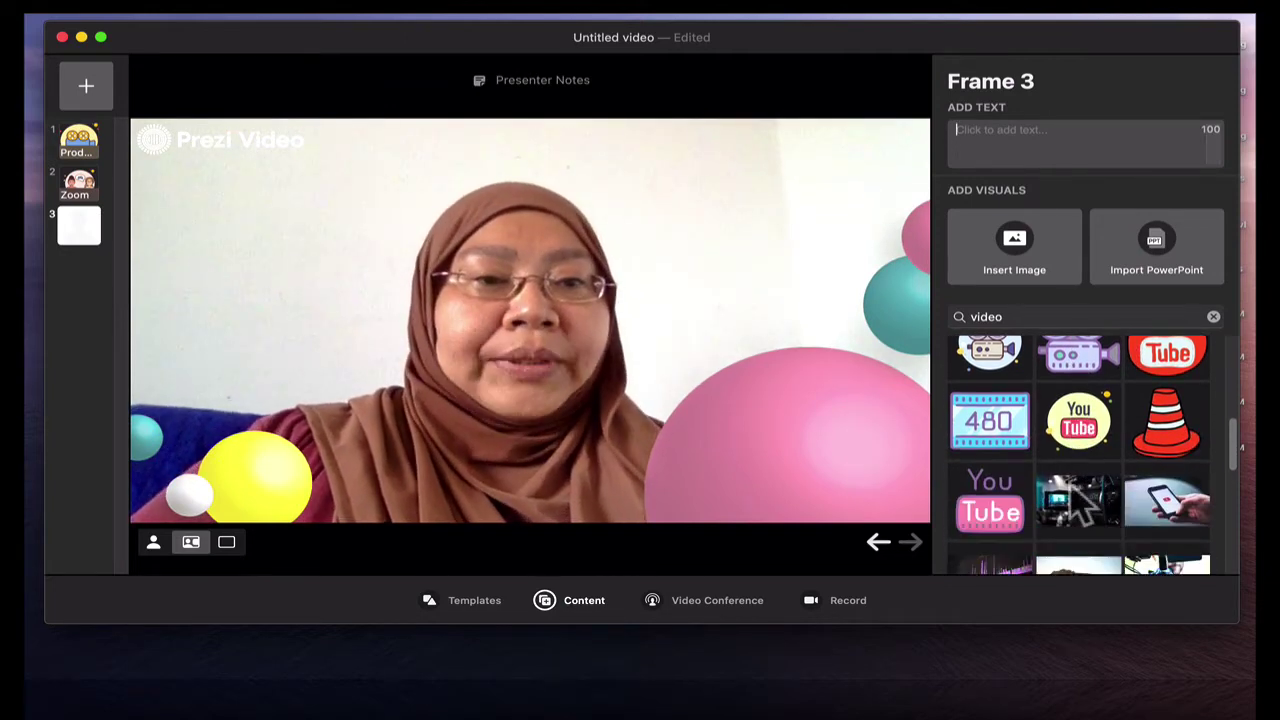
click(1163, 455)
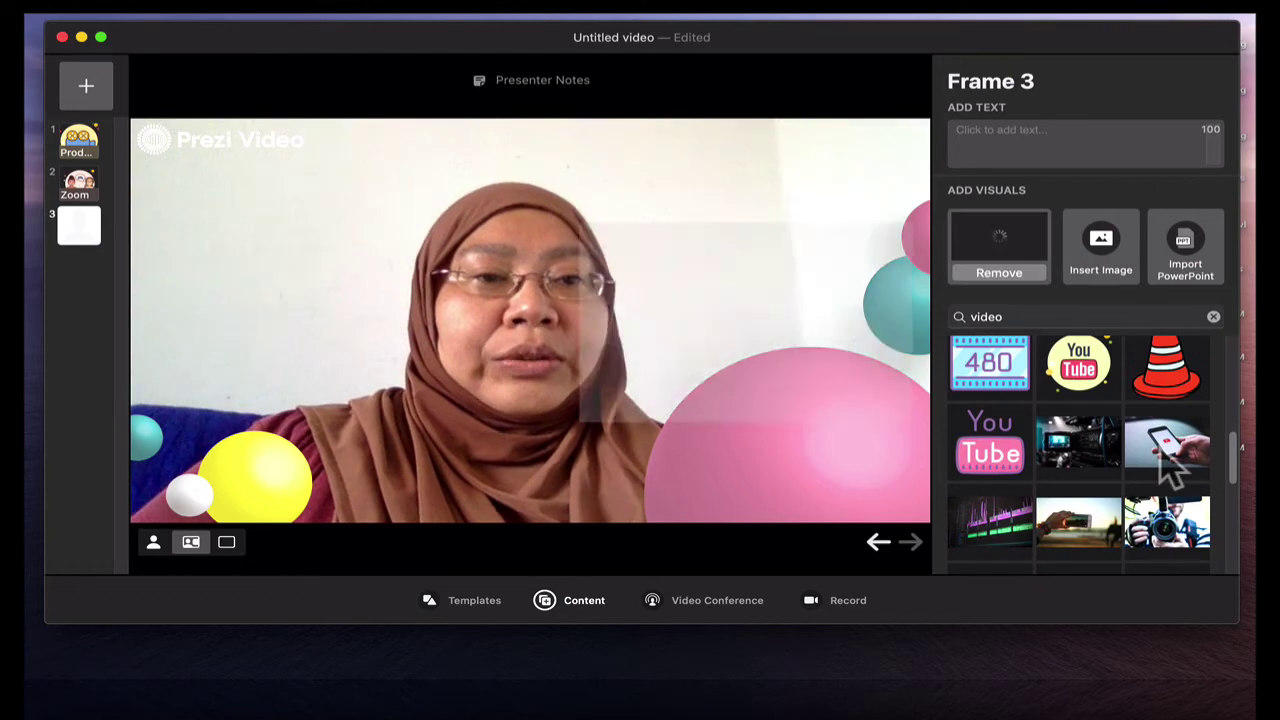
click(1042, 140)
key(shift)
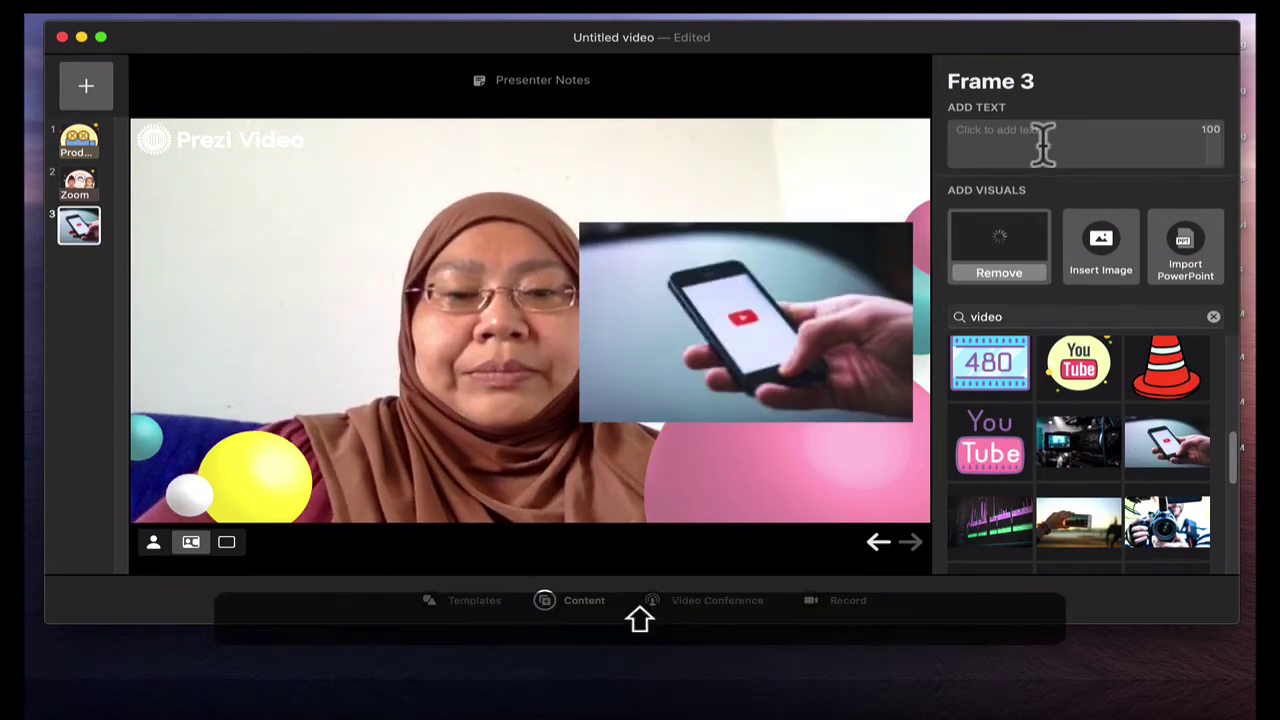
text(Upload to)
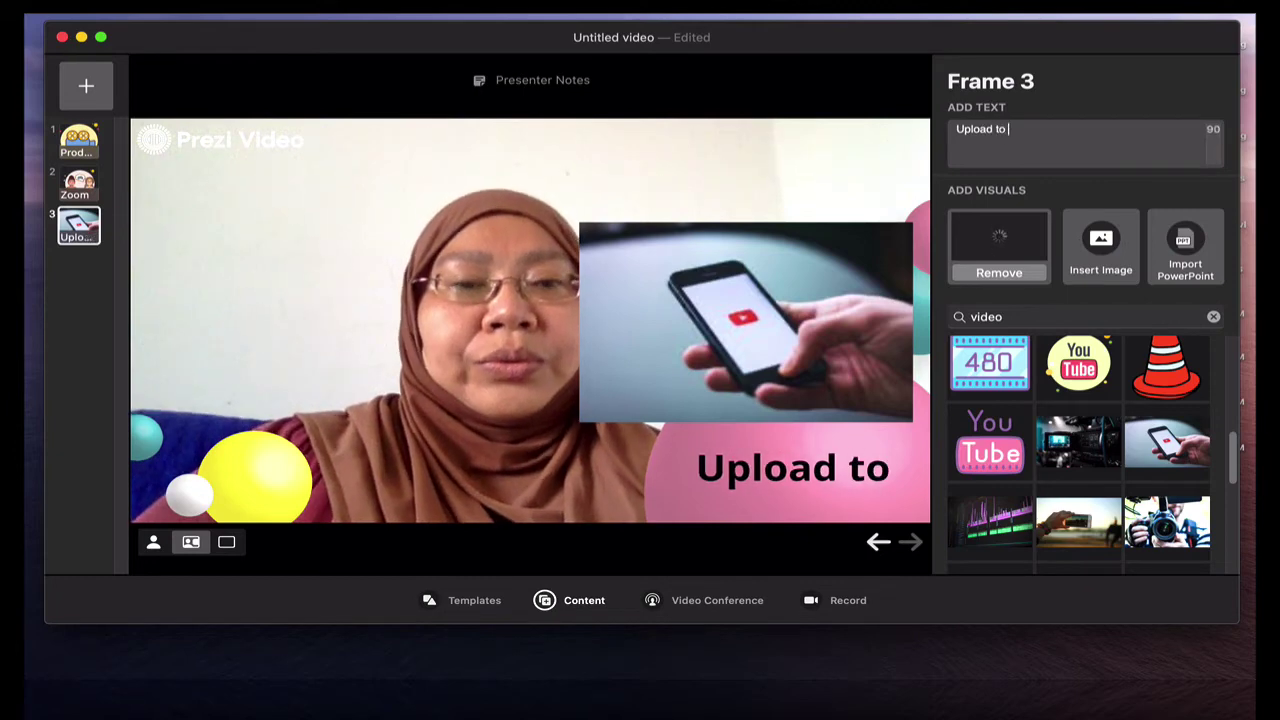
key(shift)
text(Yout)
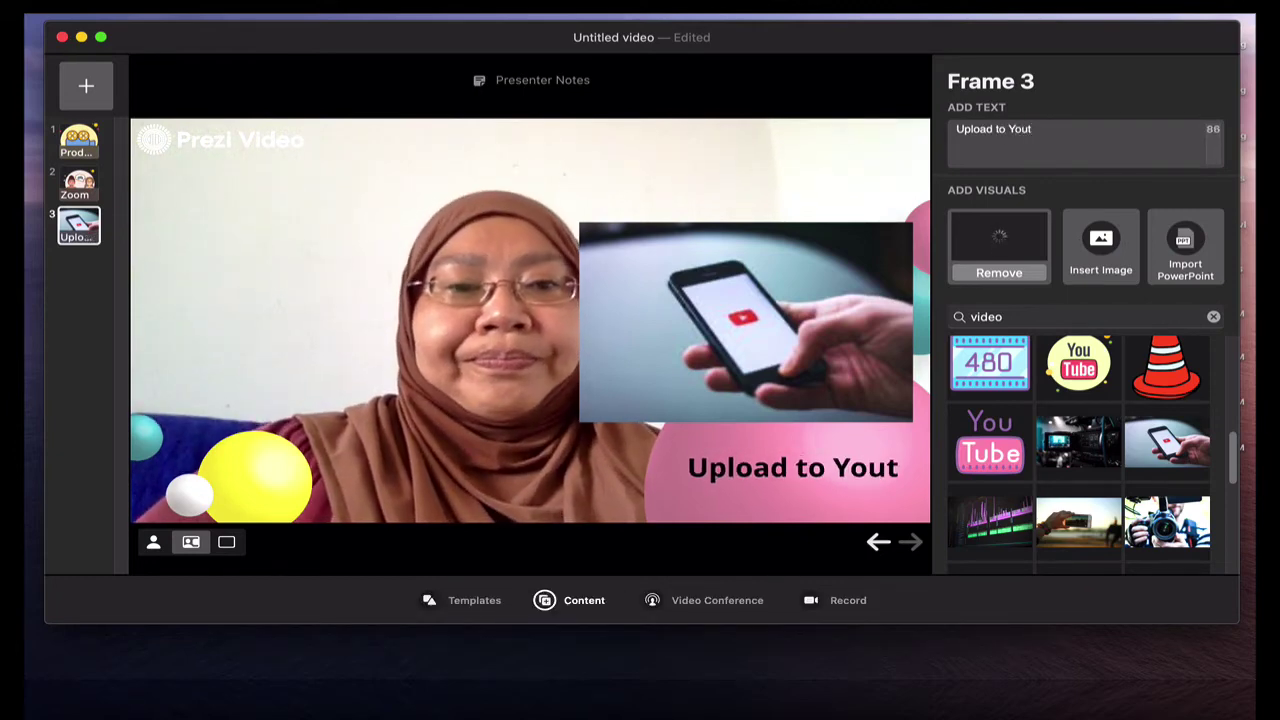
text(ube)
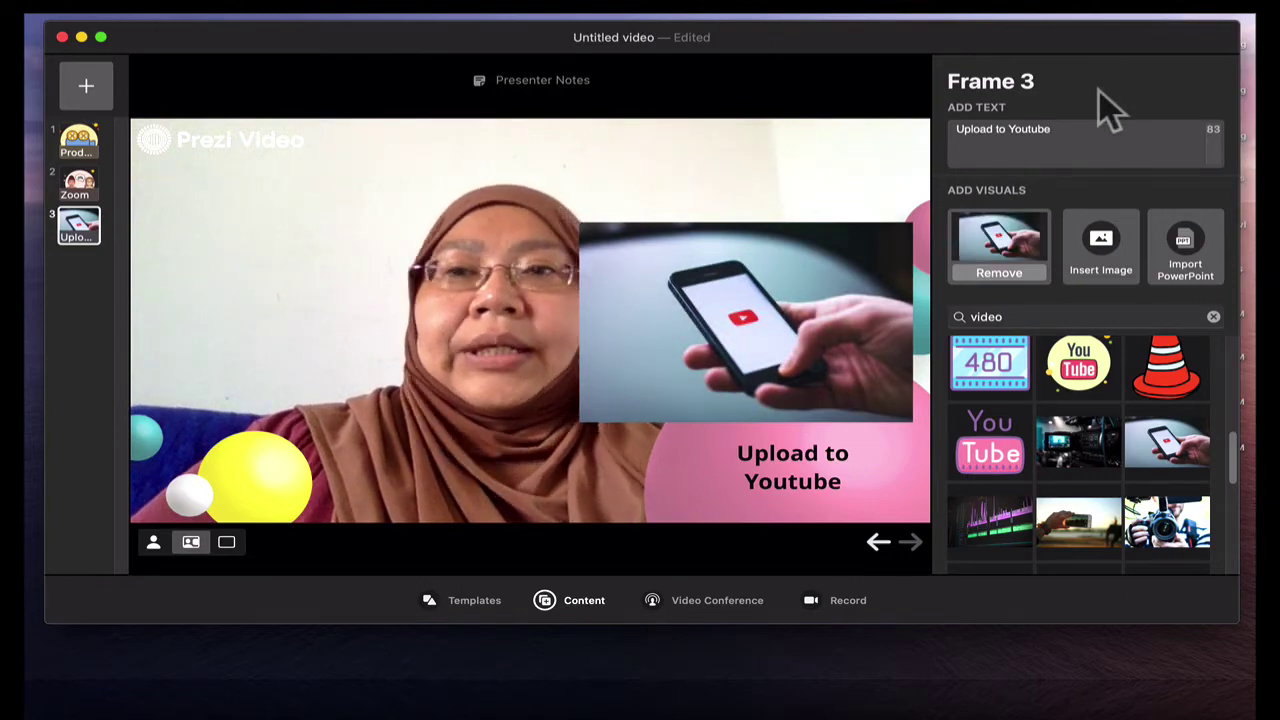
click(78, 145)
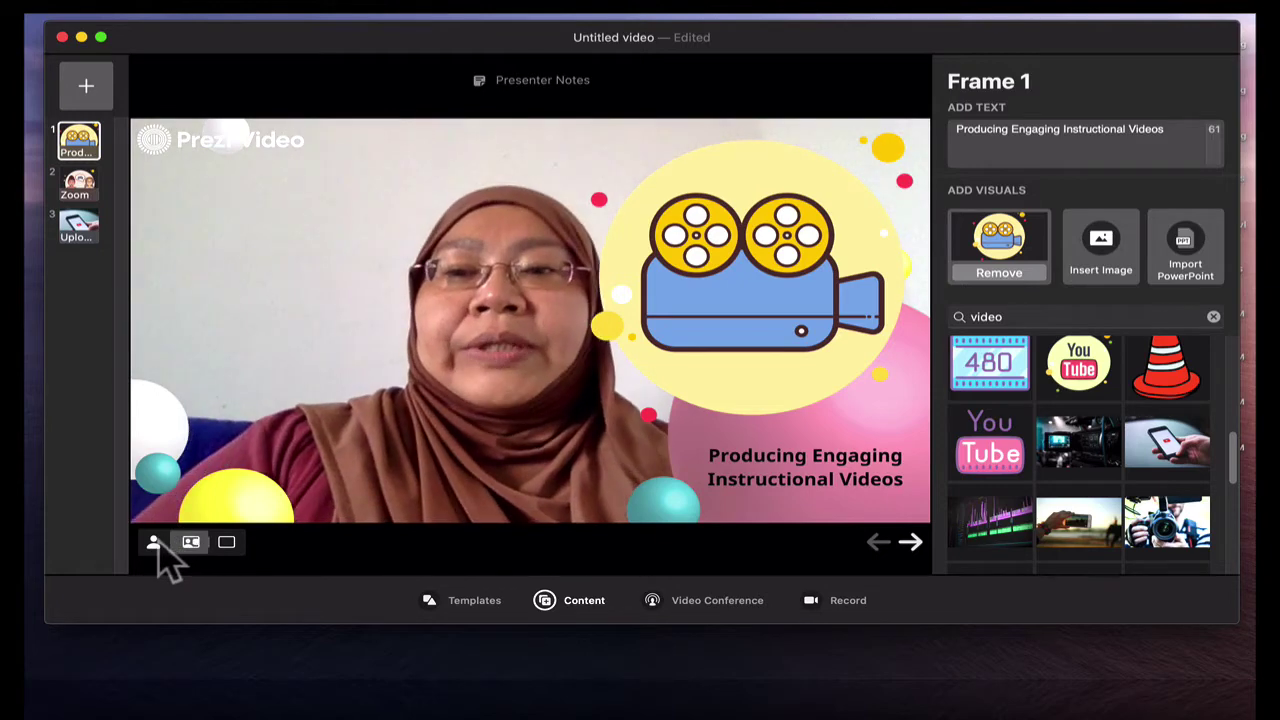
Compare webcam-only, split and visual-focused layouts on Frame 1, keep split, and advance to 'Zoom'
click(155, 543)
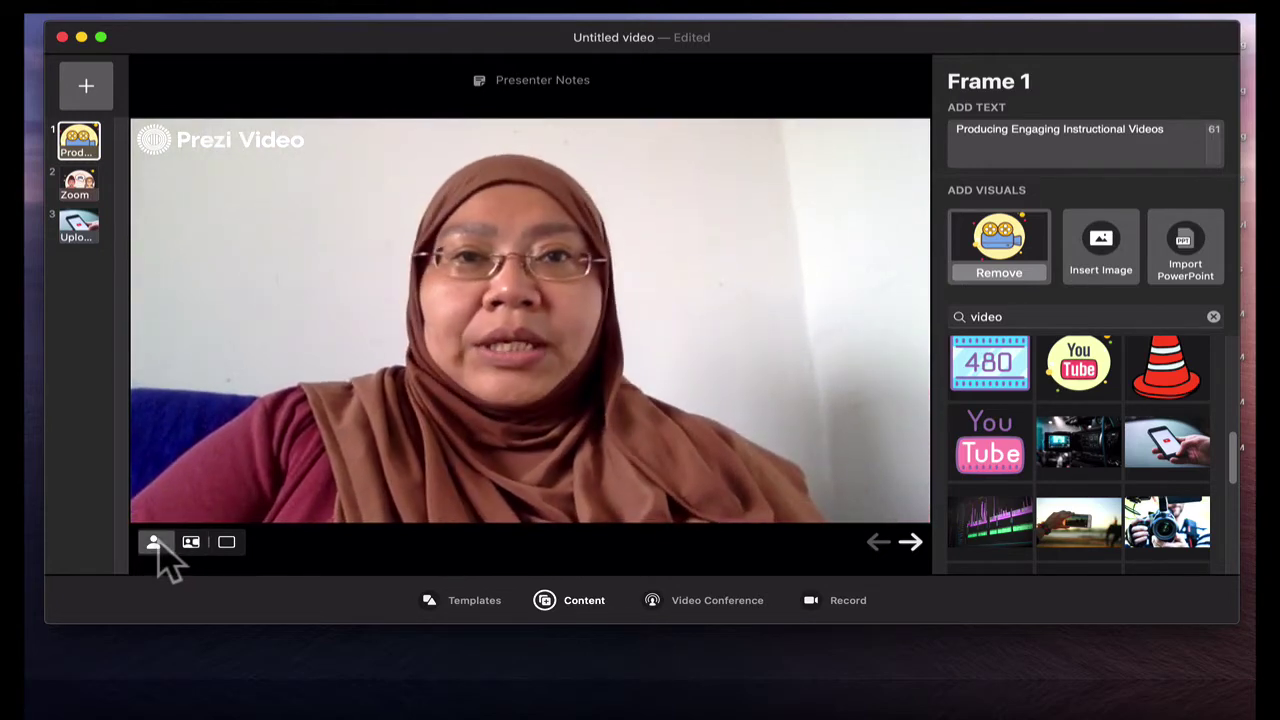
click(191, 542)
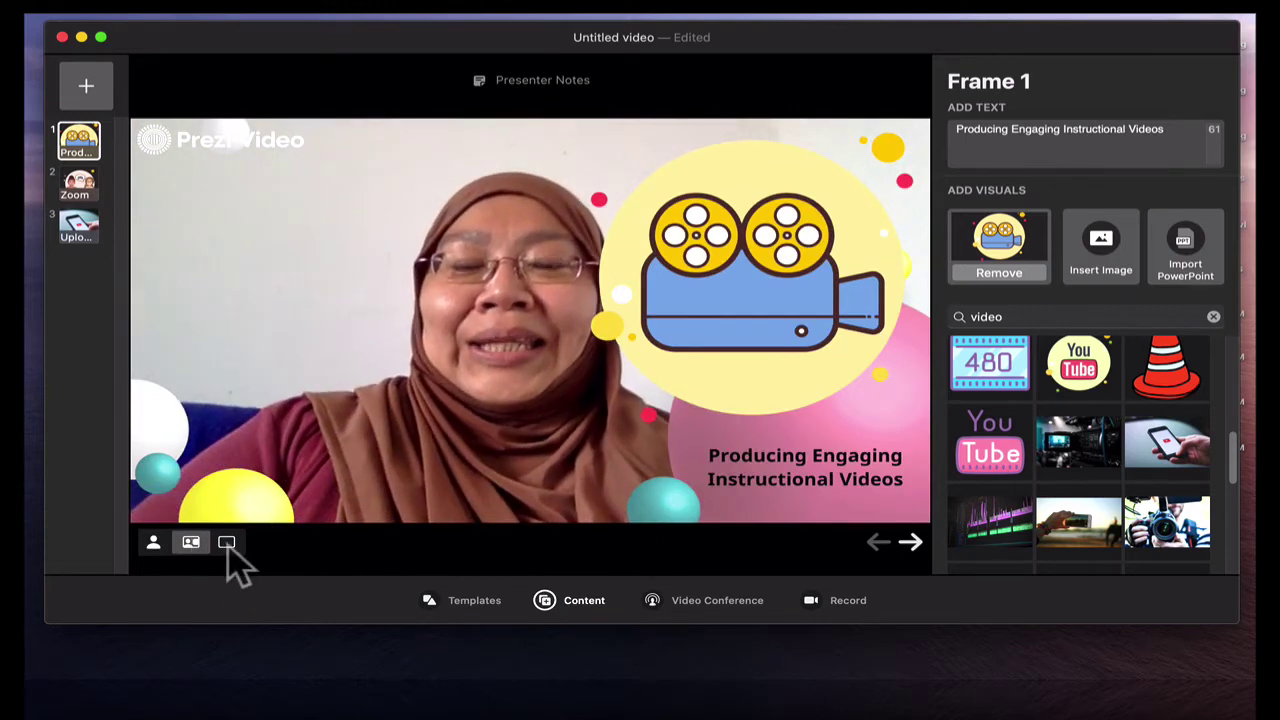
click(227, 543)
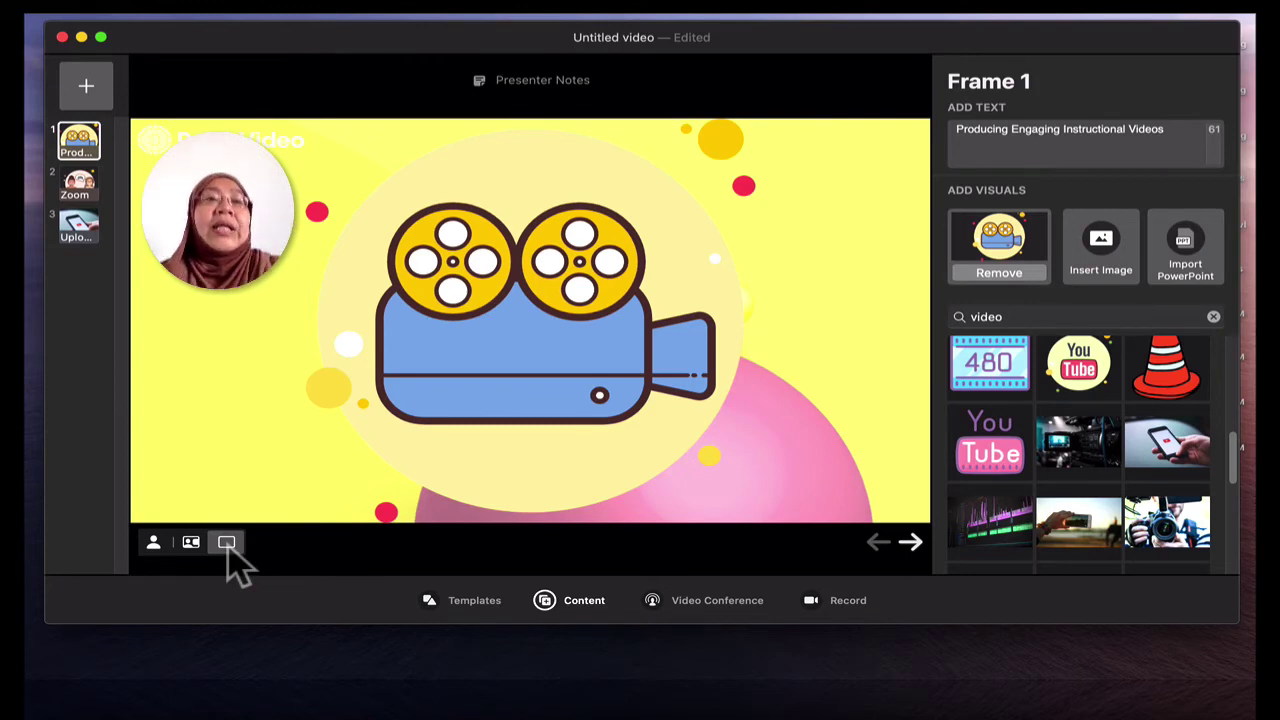
click(191, 543)
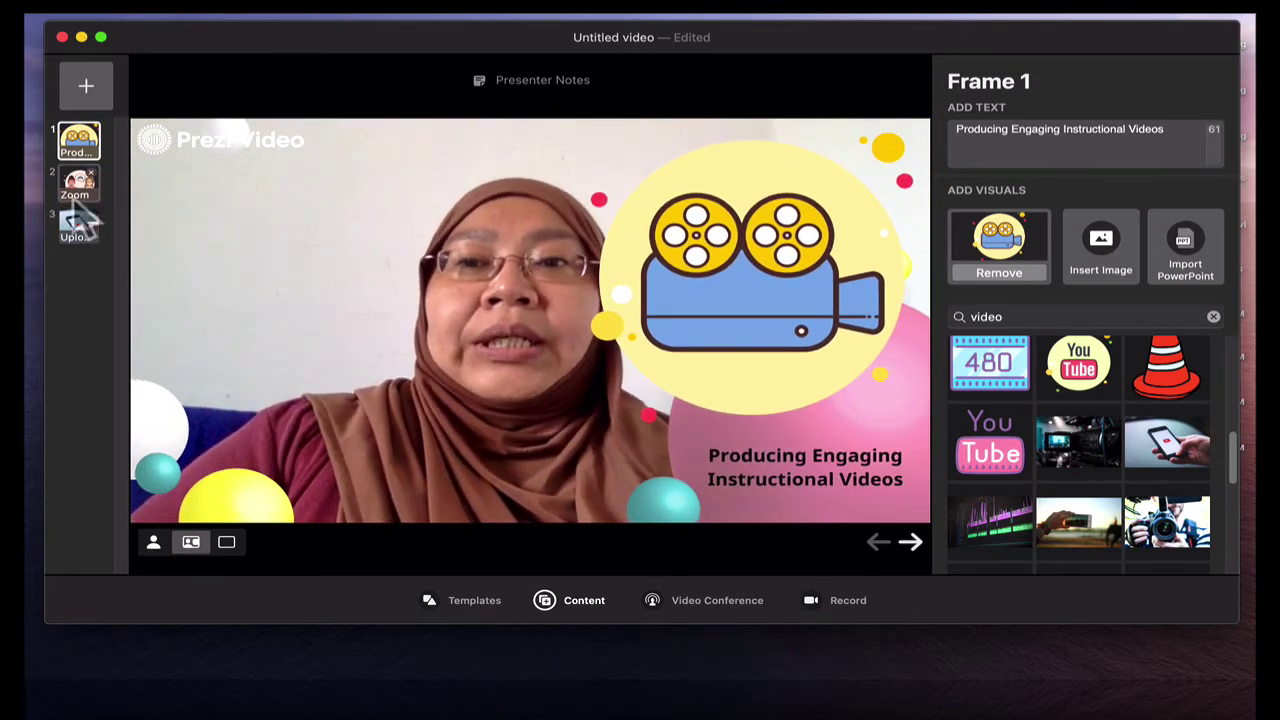
click(910, 541)
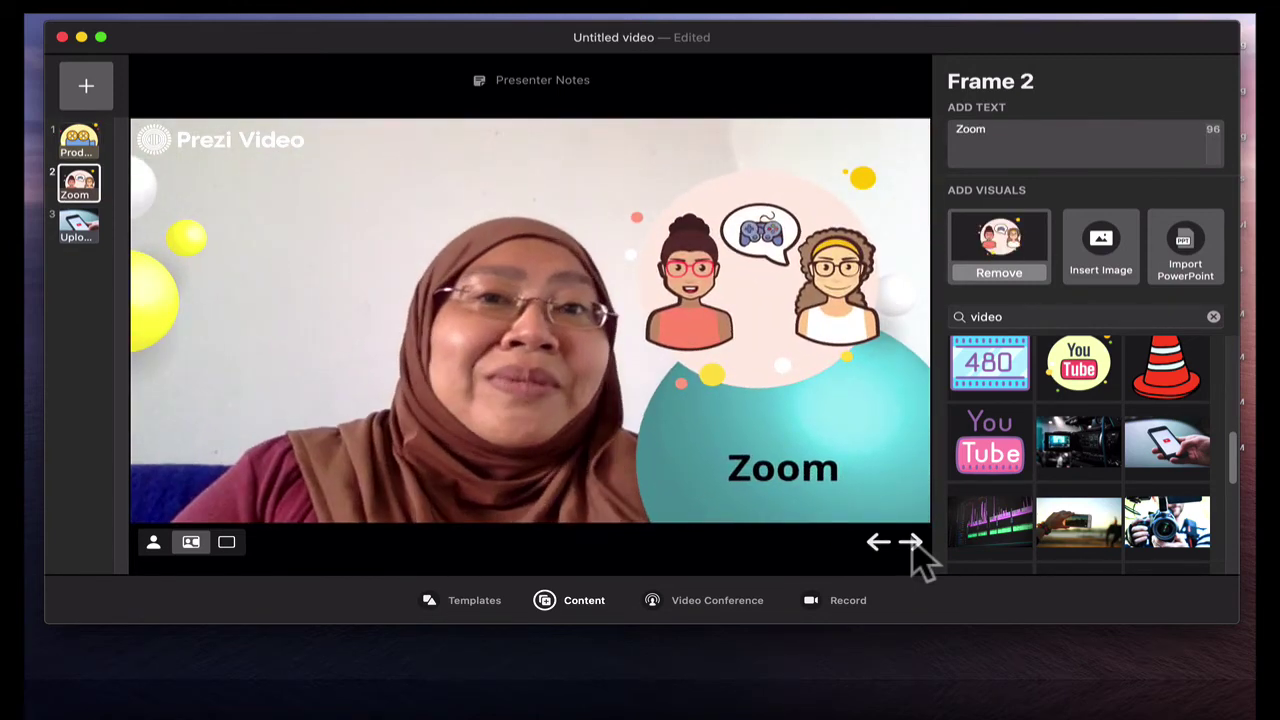
Move the preview forward from 'Zoom' to the 'Upload to Youtube' frame
click(910, 541)
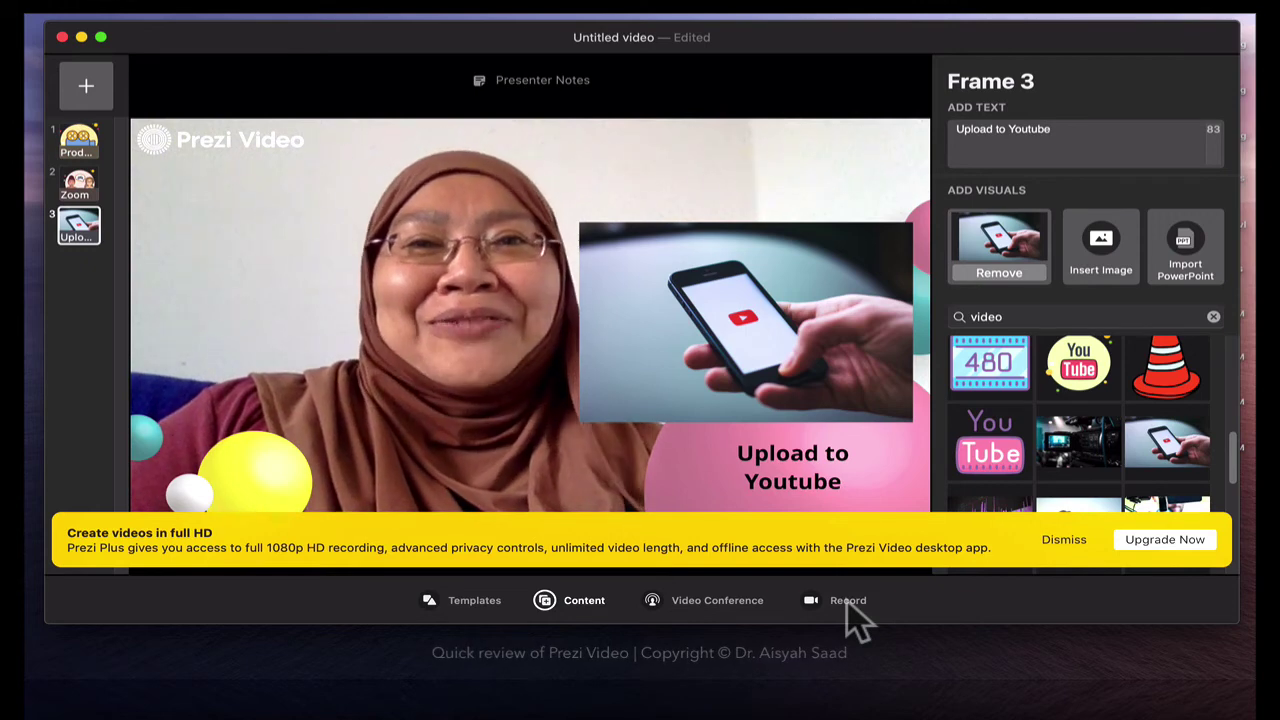
Jump back to Frame 1, 'Producing Engaging Instructional Videos', from the frame list
click(84, 146)
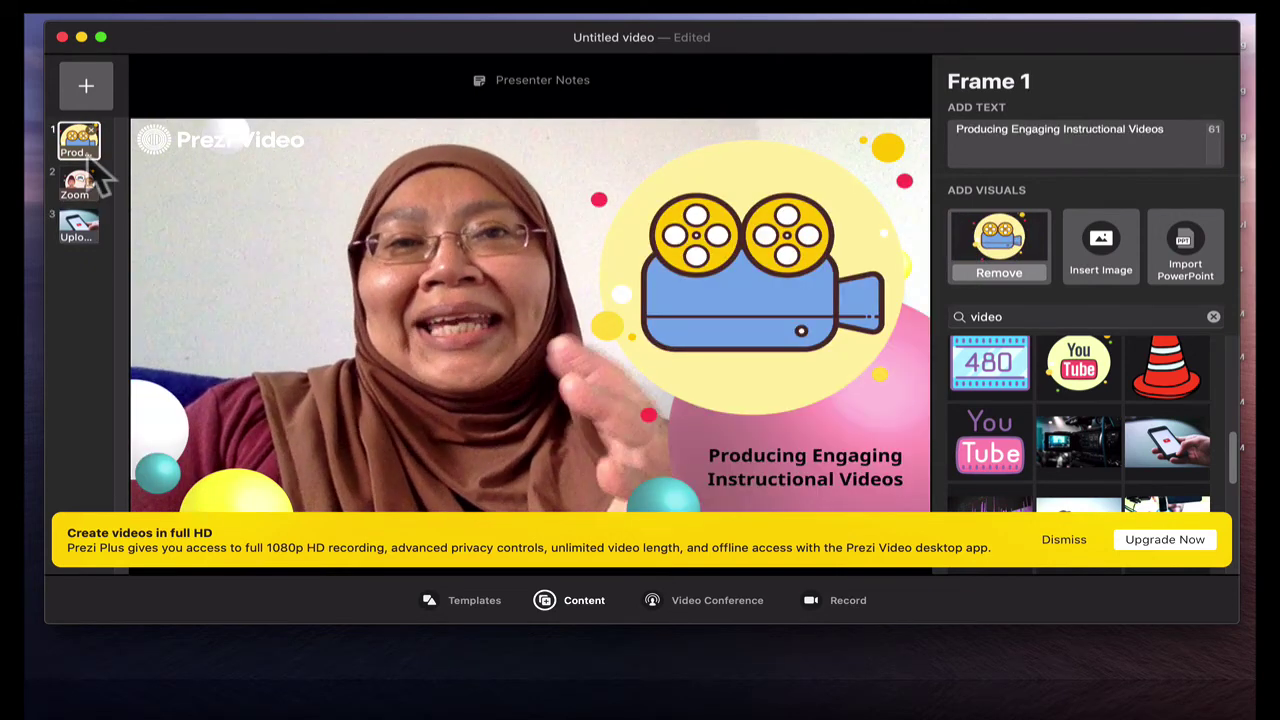